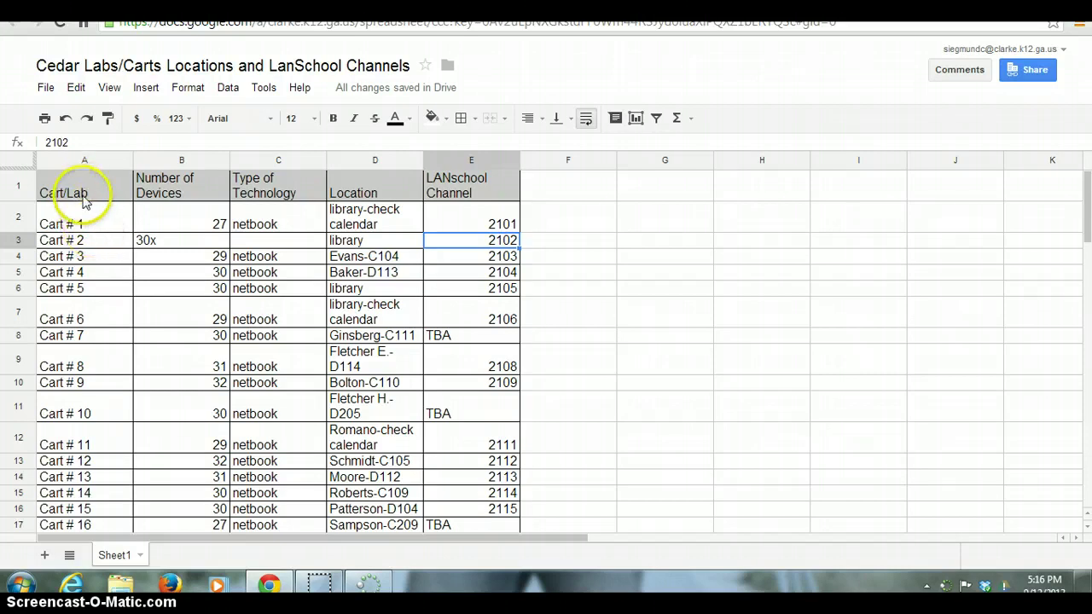
# Step: Check Cart # 1's channel, 2101
pyautogui.moveTo(1085, 207); pyautogui.dragTo(1066, 198)
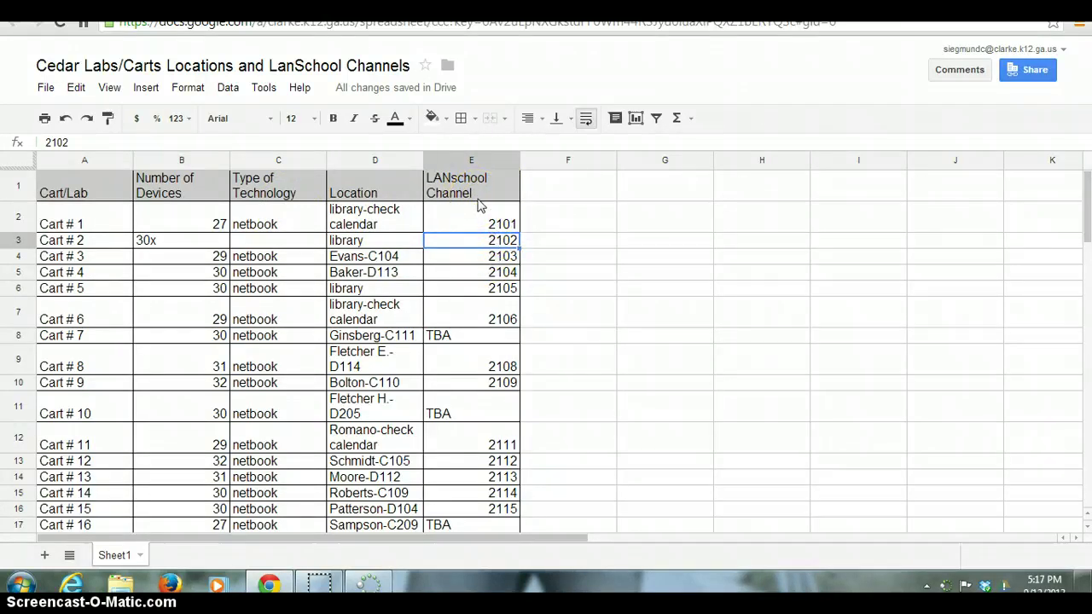
pyautogui.moveTo(1084, 226)
pyautogui.mouseDown()
pyautogui.moveTo(1084, 349)
pyautogui.moveTo(1085, 213)
pyautogui.mouseUp()
pyautogui.click(475, 223)
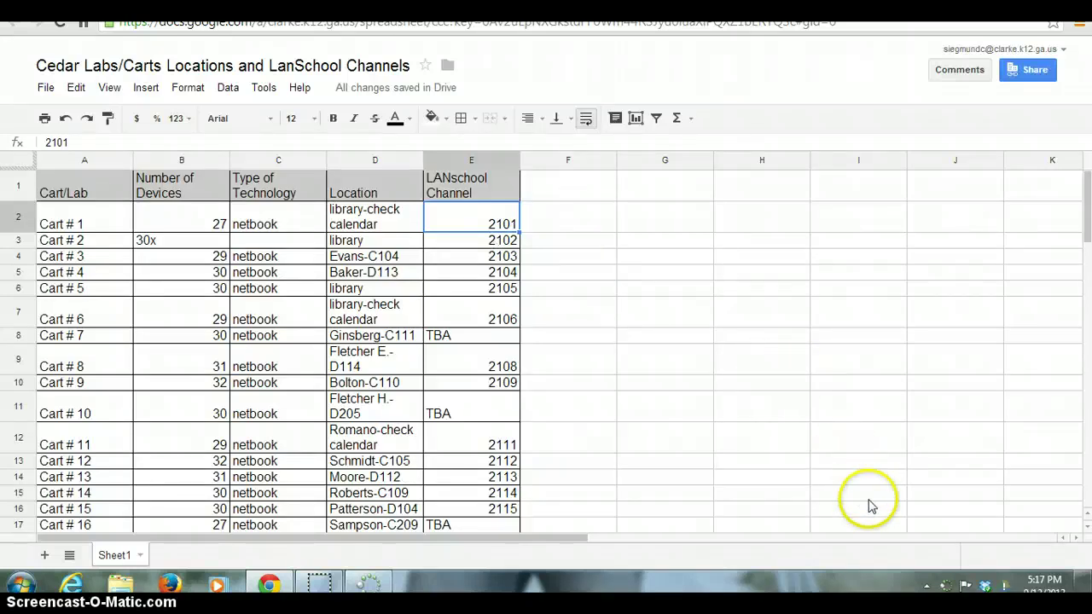
# Step: Check the LanSchool tray icon's channel 2116 and bring the Teacher Console to the front
pyautogui.click(947, 589)
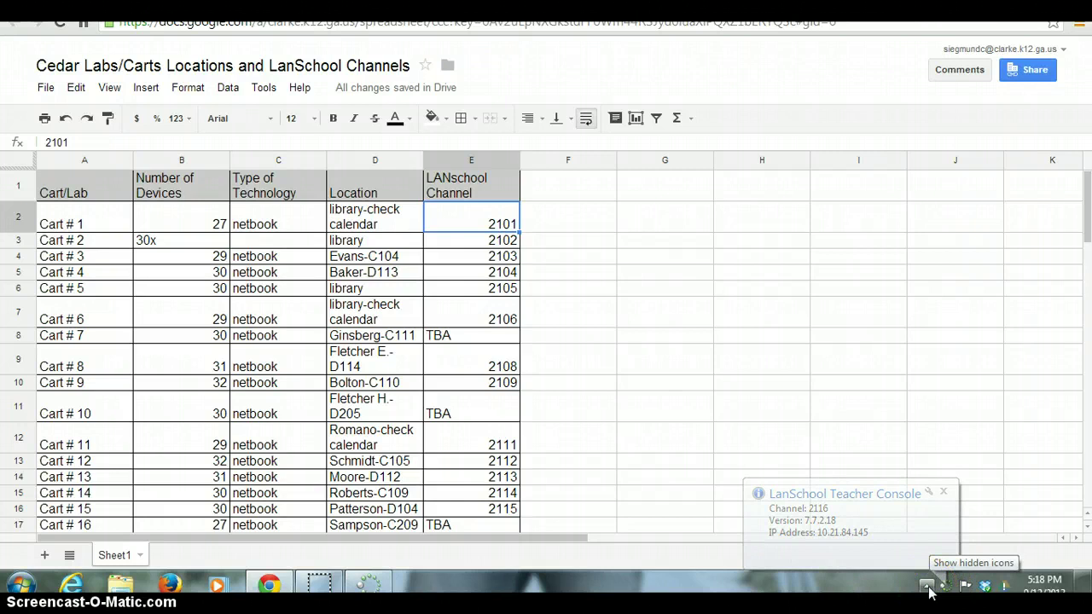
pyautogui.click(928, 587)
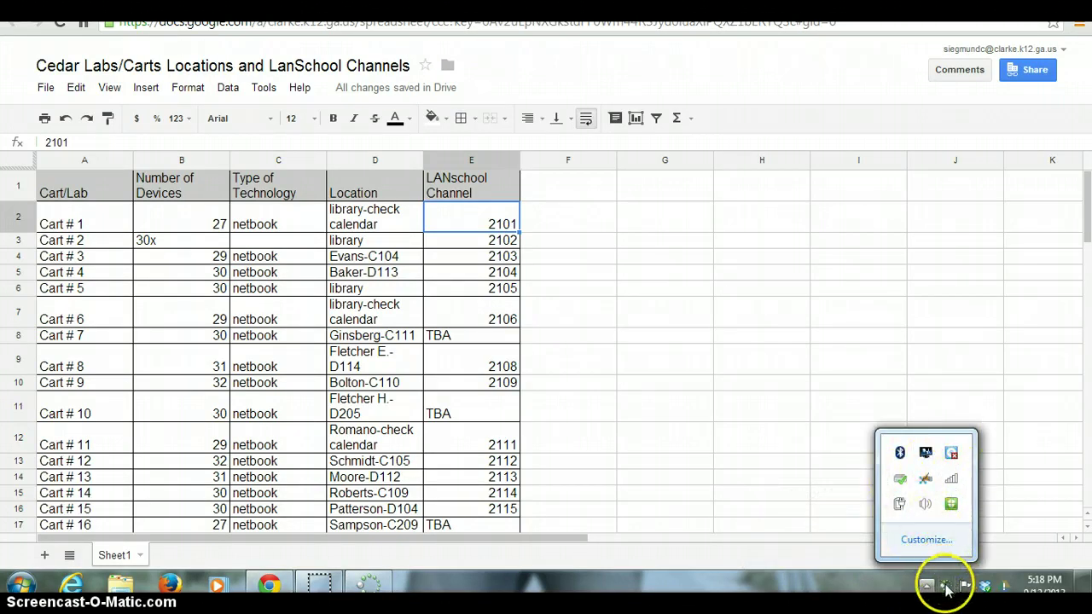
pyautogui.moveTo(948, 589)
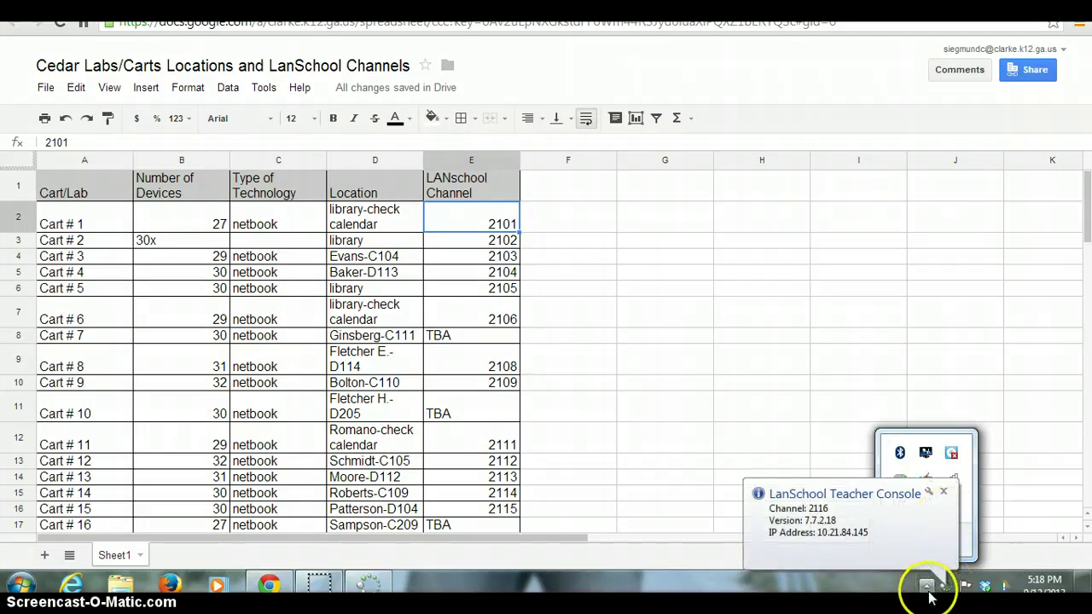
pyautogui.click(927, 587)
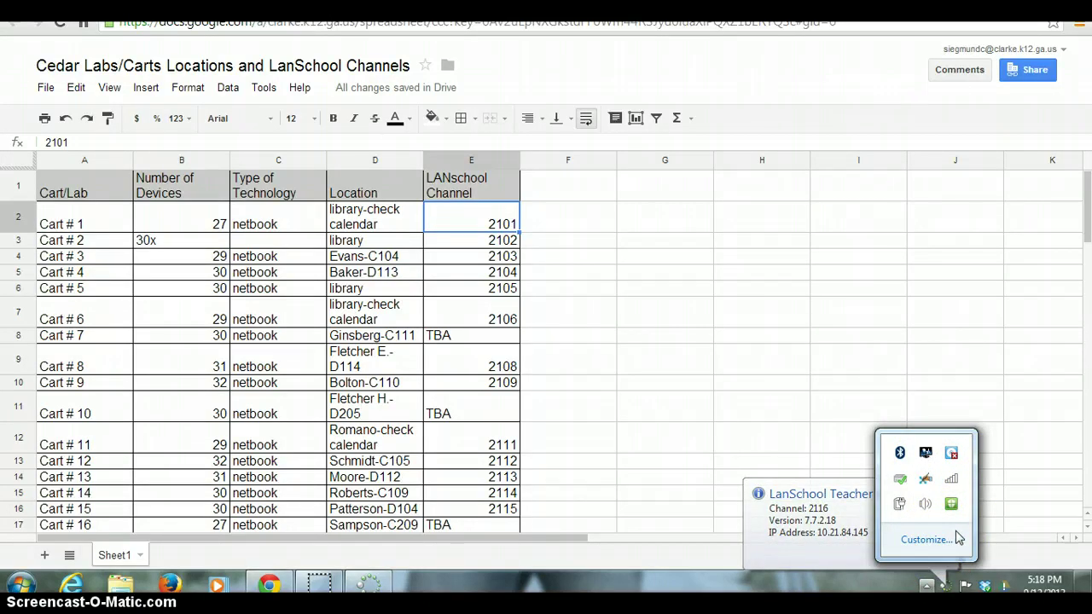
pyautogui.click(945, 586)
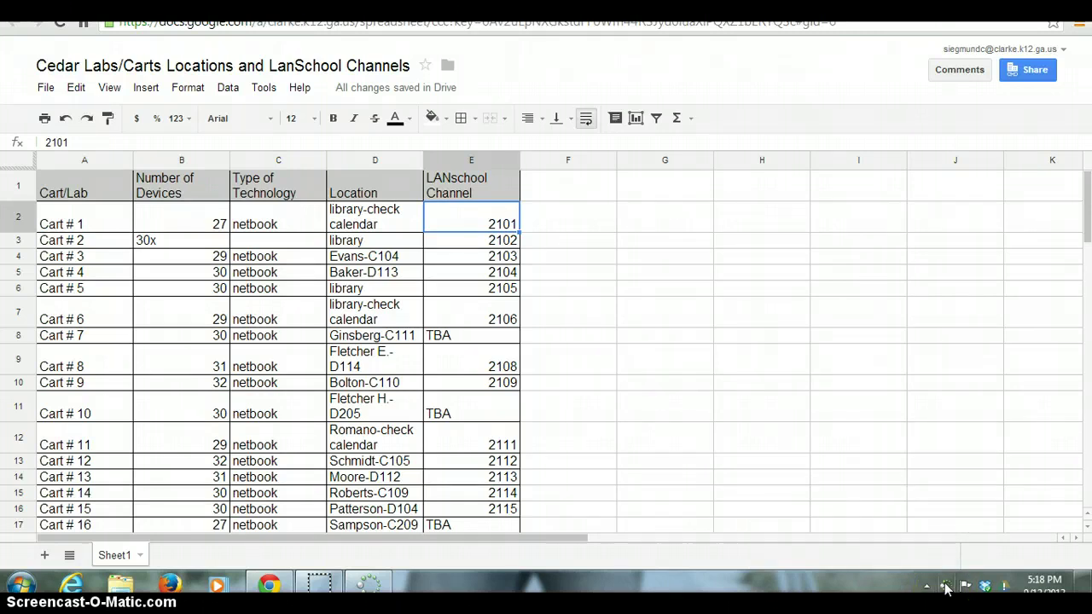
pyautogui.moveTo(946, 589)
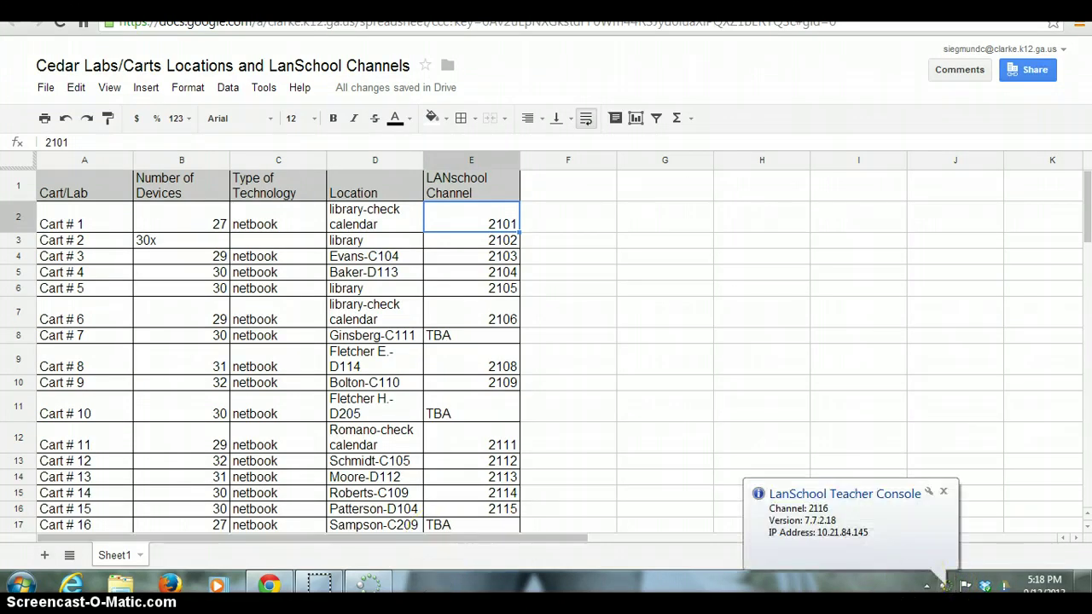
pyautogui.click(367, 597)
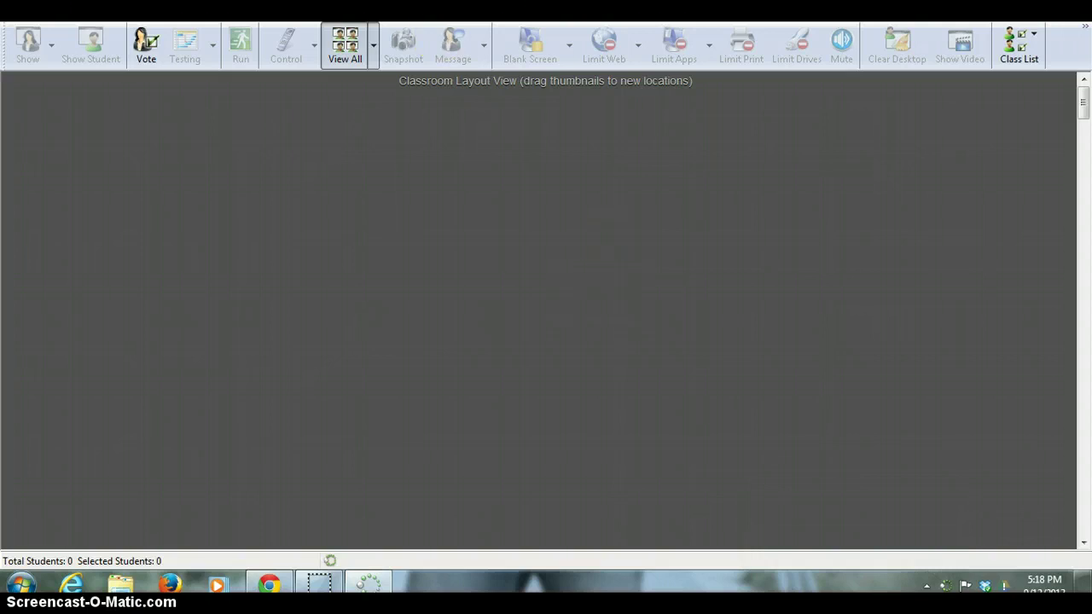
# Step: Open the Administer menu in the Teacher Console
pyautogui.click(441, 29)
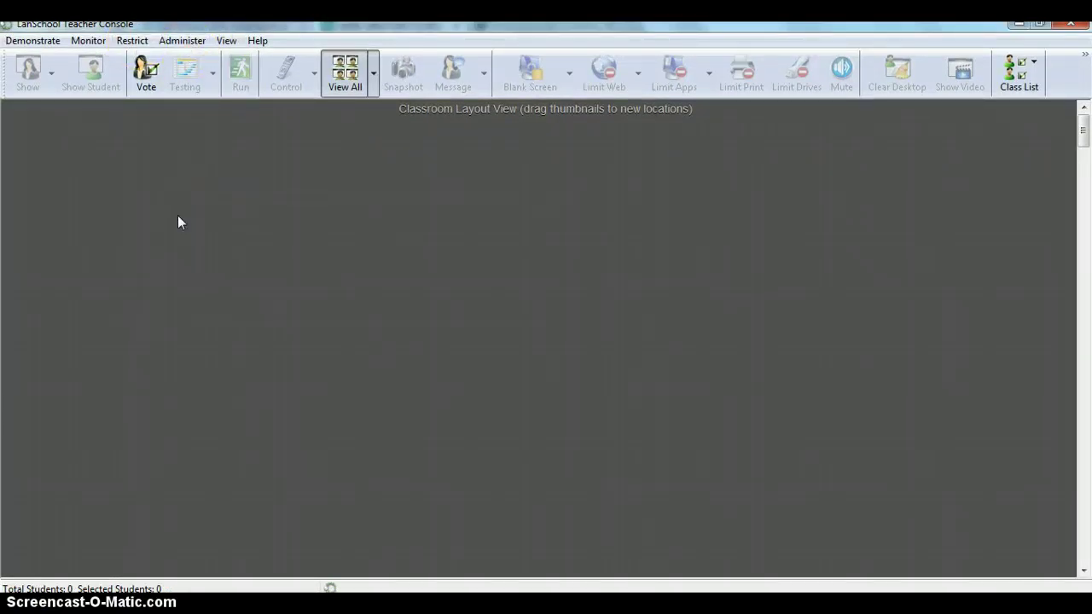
pyautogui.click(181, 42)
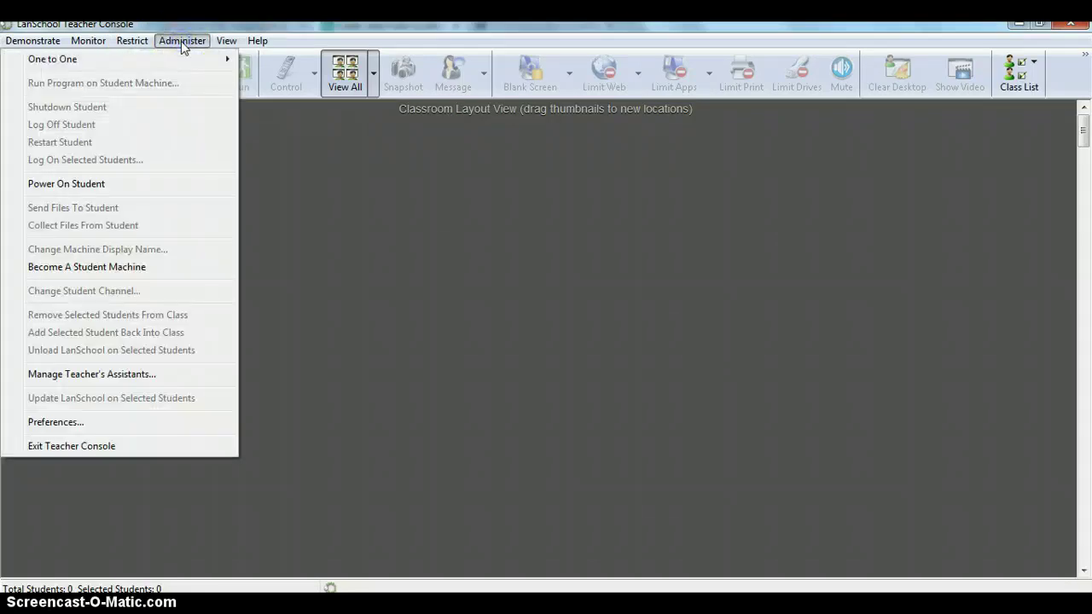
# Step: In Preferences, choose multicast transmission and change the channel number from 2116 to 2101
pyautogui.click(68, 420)
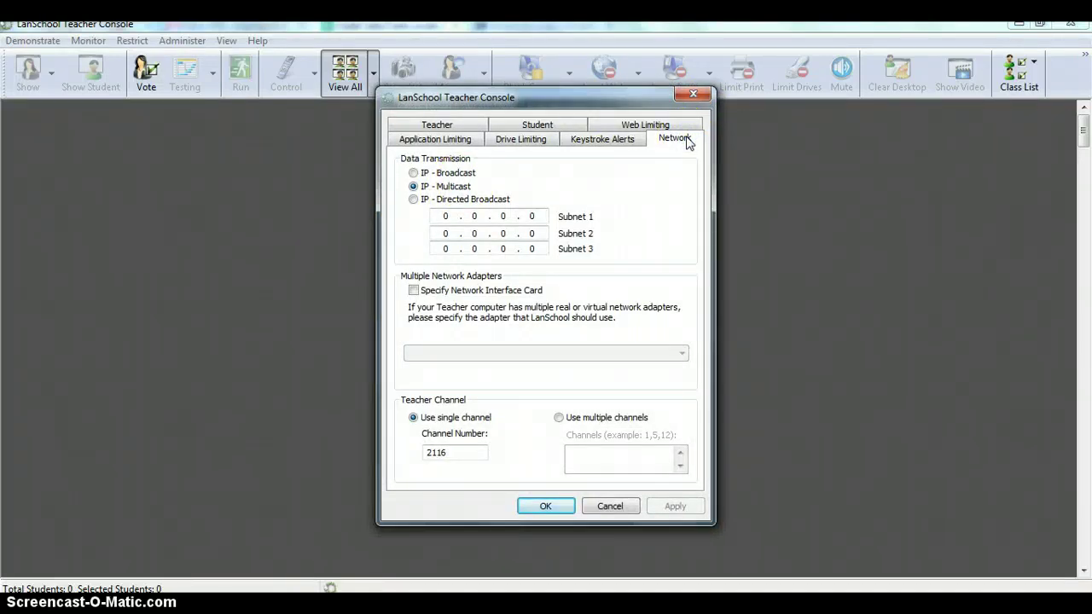
pyautogui.click(414, 187)
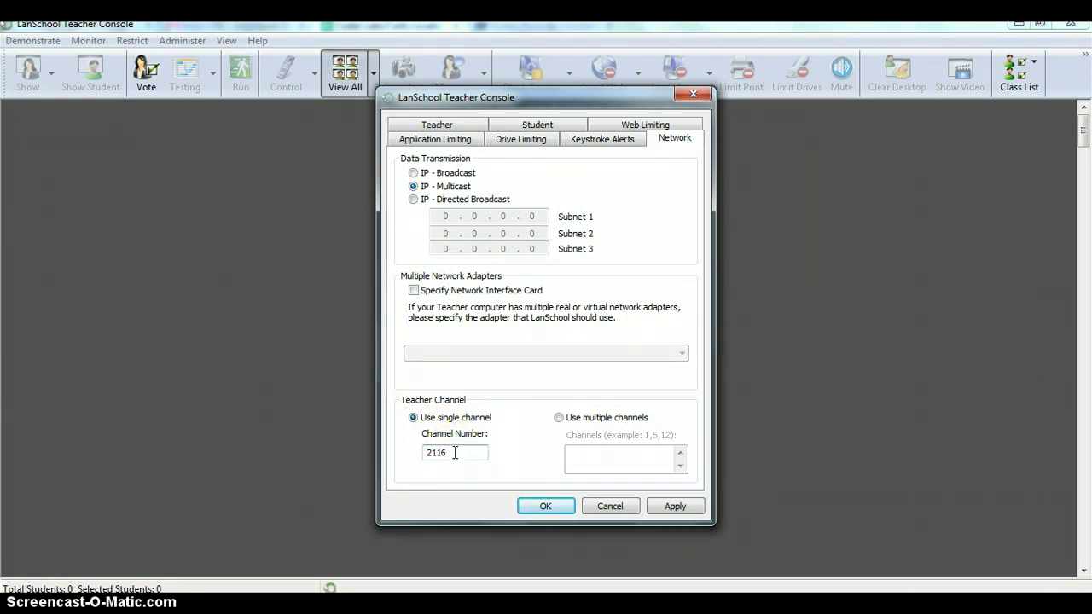
pyautogui.click(455, 453)
pyautogui.press('BackSpace')
pyautogui.press('BackSpace')
pyautogui.write('01')
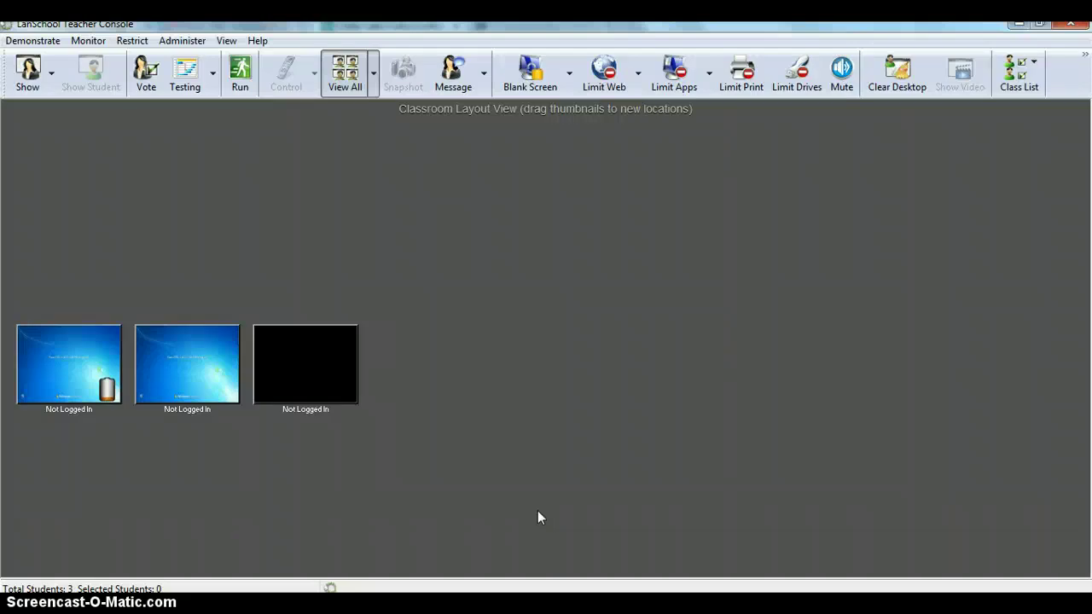
pyautogui.click(297, 371)
pyautogui.click(550, 162)
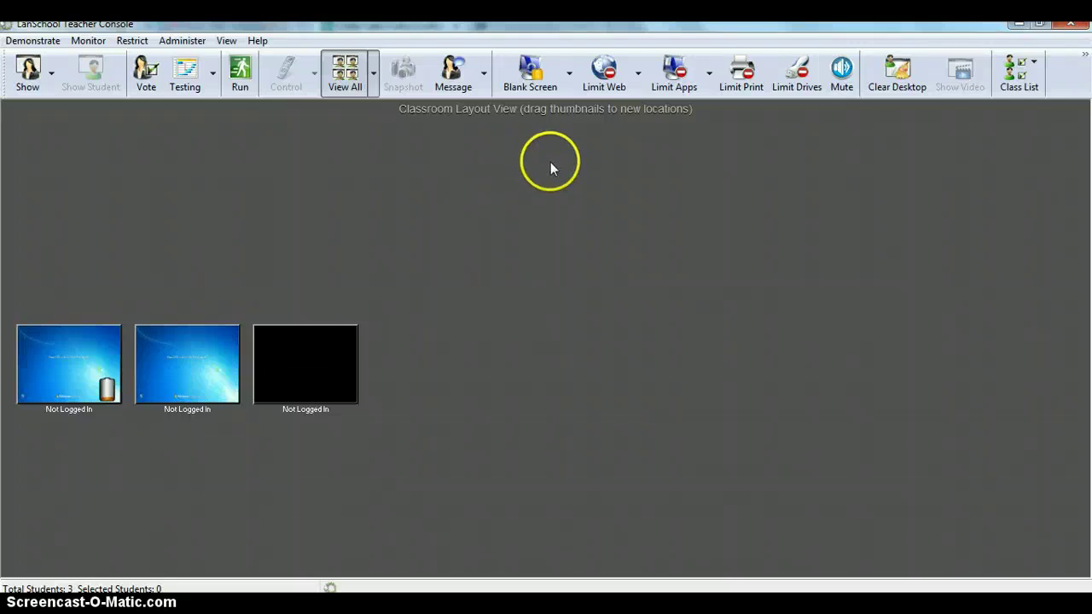
# Step: Configure web limiting to block only listed sites, with youtube.com on the blocked list
pyautogui.click(639, 75)
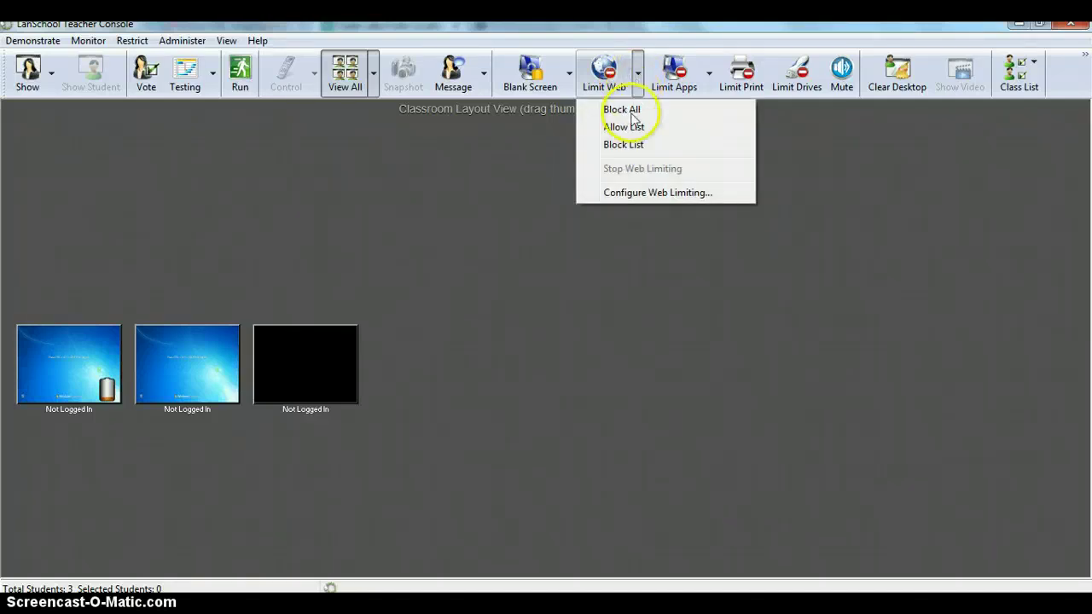
pyautogui.click(636, 193)
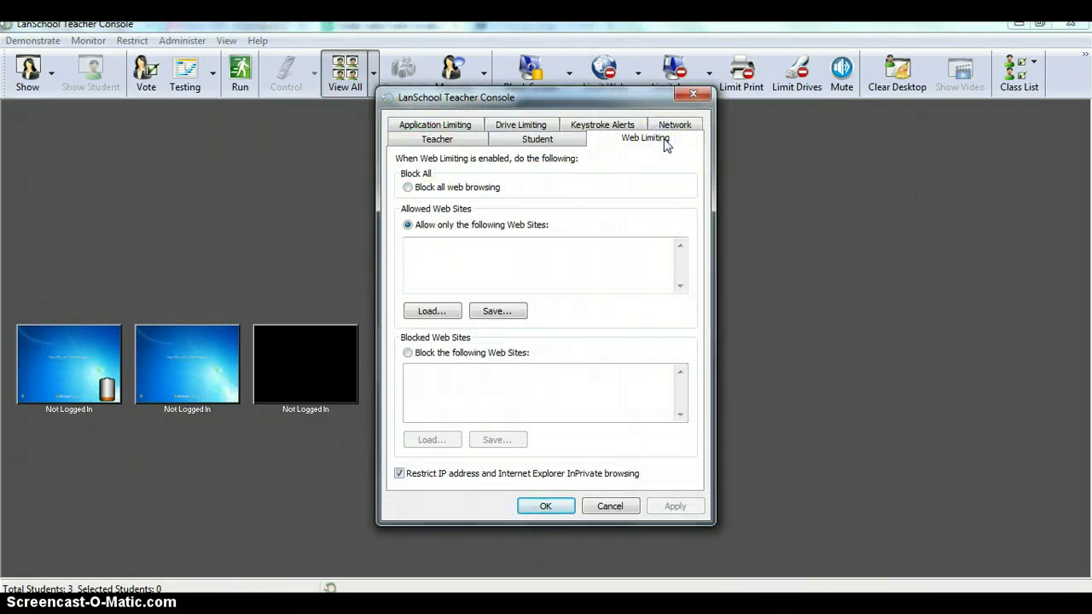
pyautogui.click(408, 188)
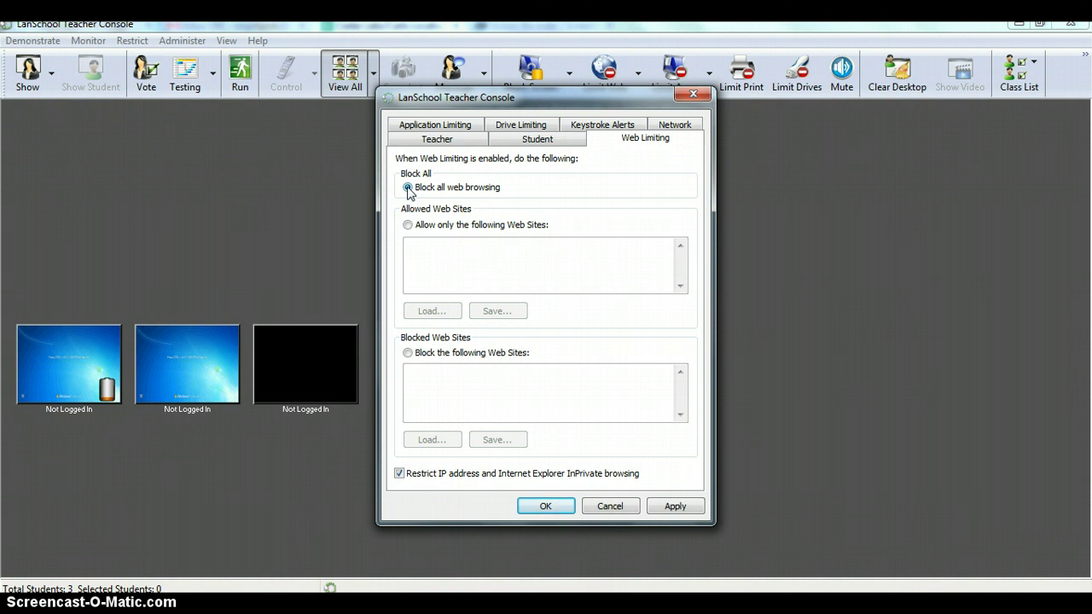
pyautogui.click(409, 189)
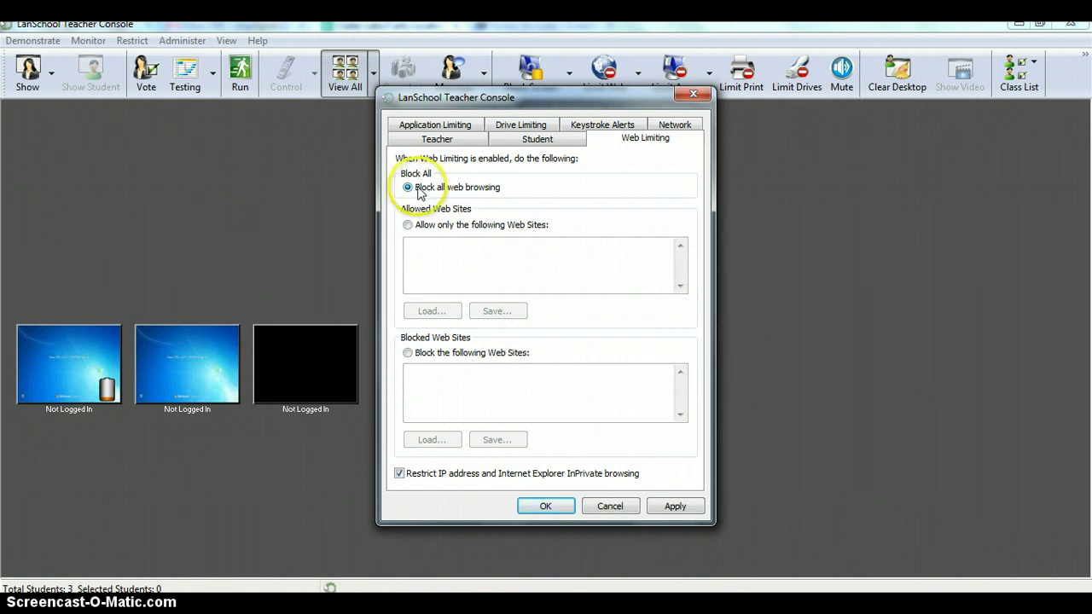
pyautogui.click(408, 225)
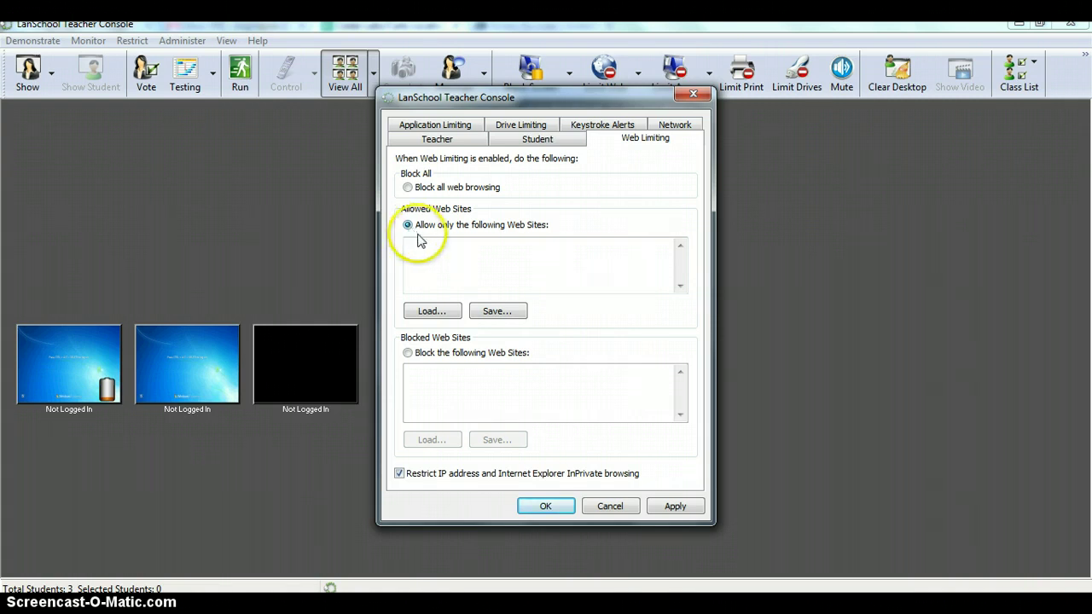
pyautogui.click(419, 252)
pyautogui.click(397, 357)
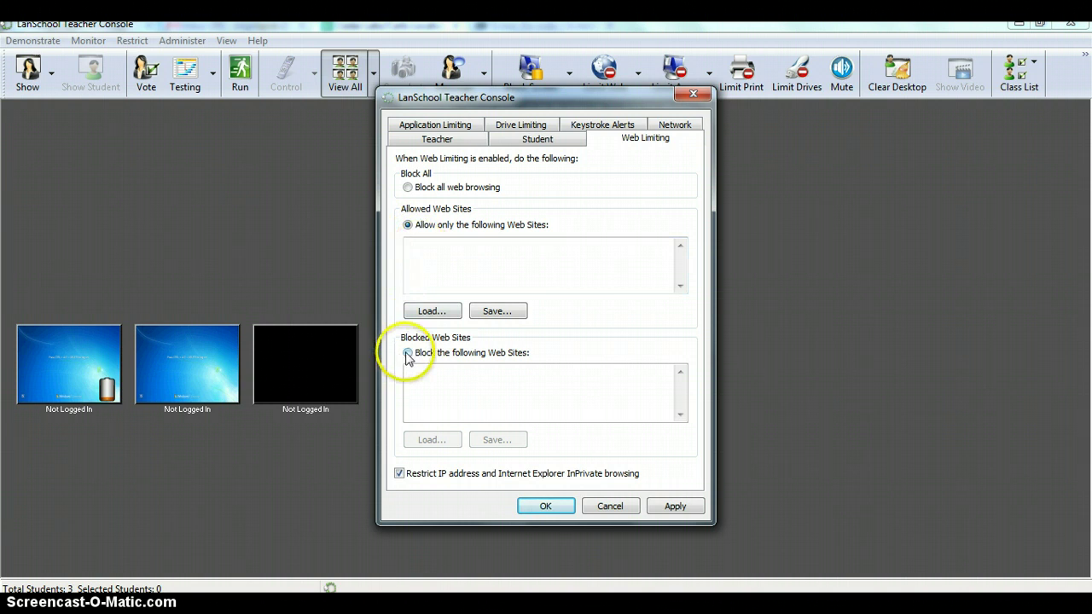
pyautogui.click(407, 353)
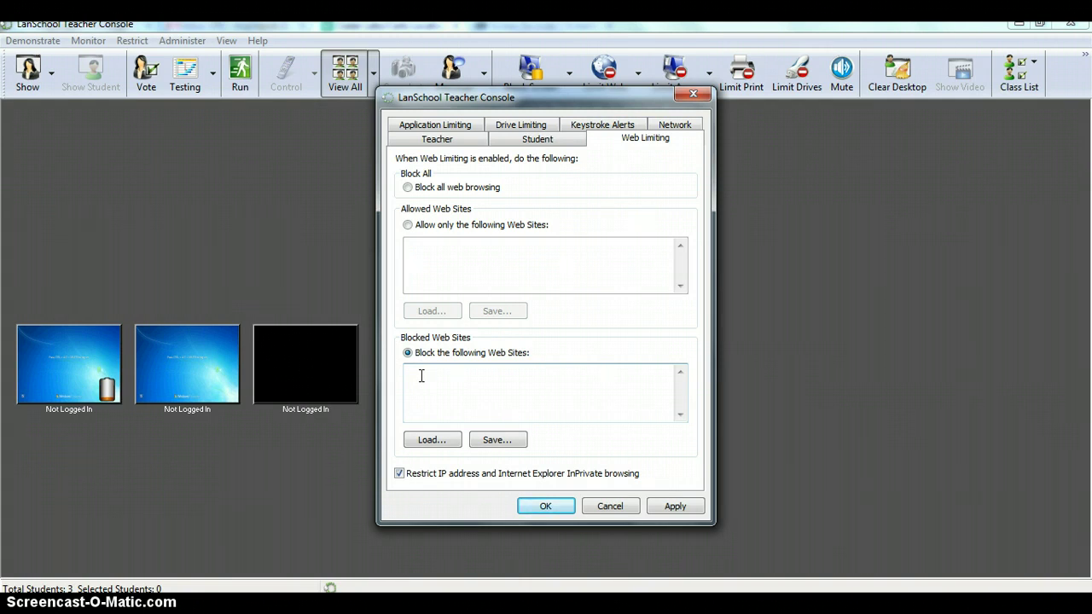
pyautogui.click(422, 376)
pyautogui.click(417, 370)
pyautogui.write('y')
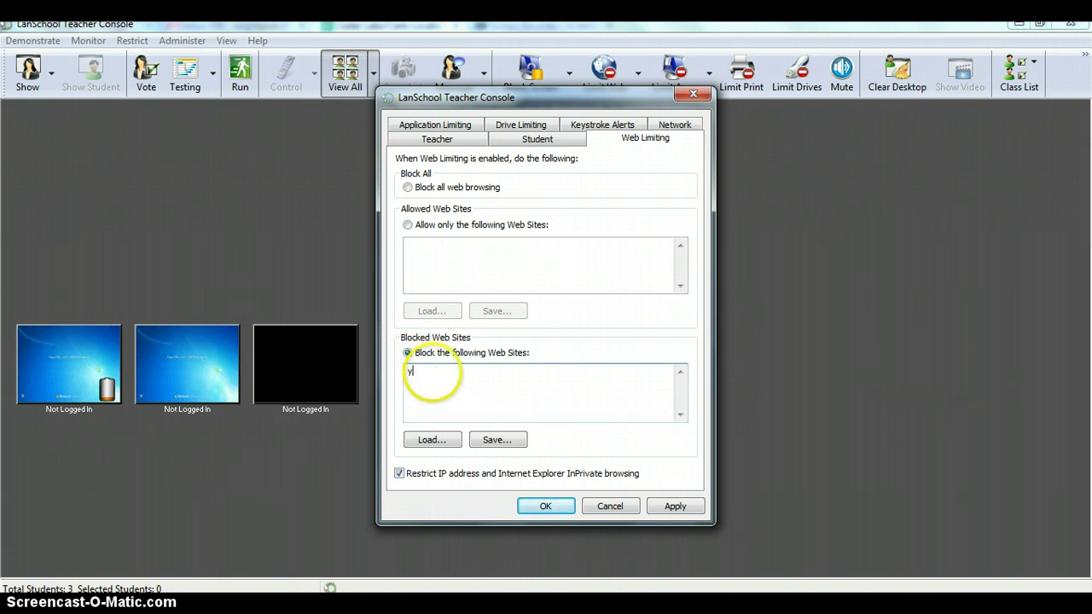
pyautogui.write('outube.com')
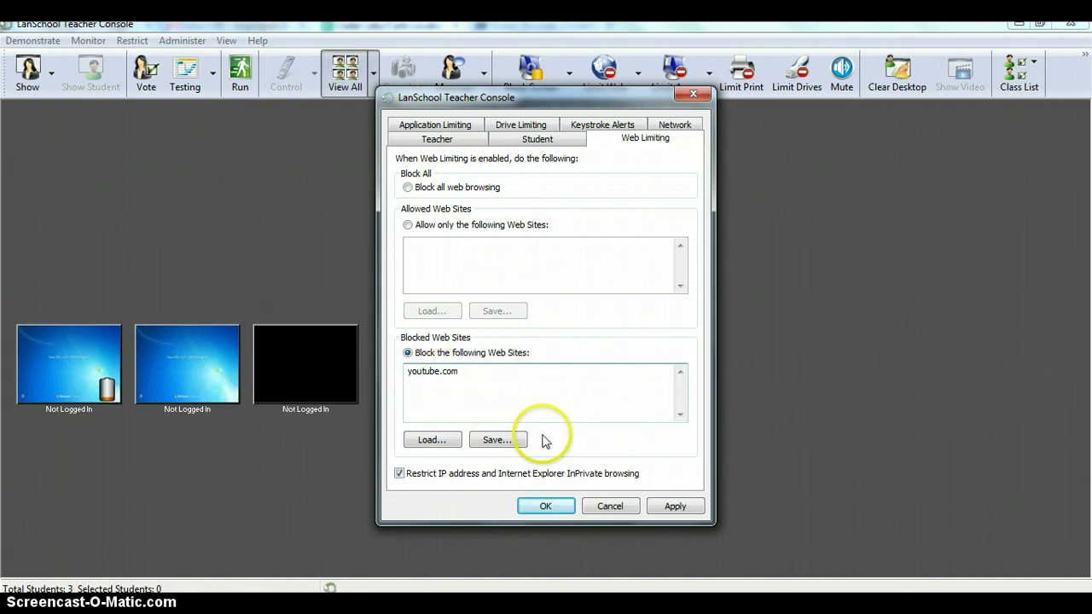
pyautogui.click(546, 506)
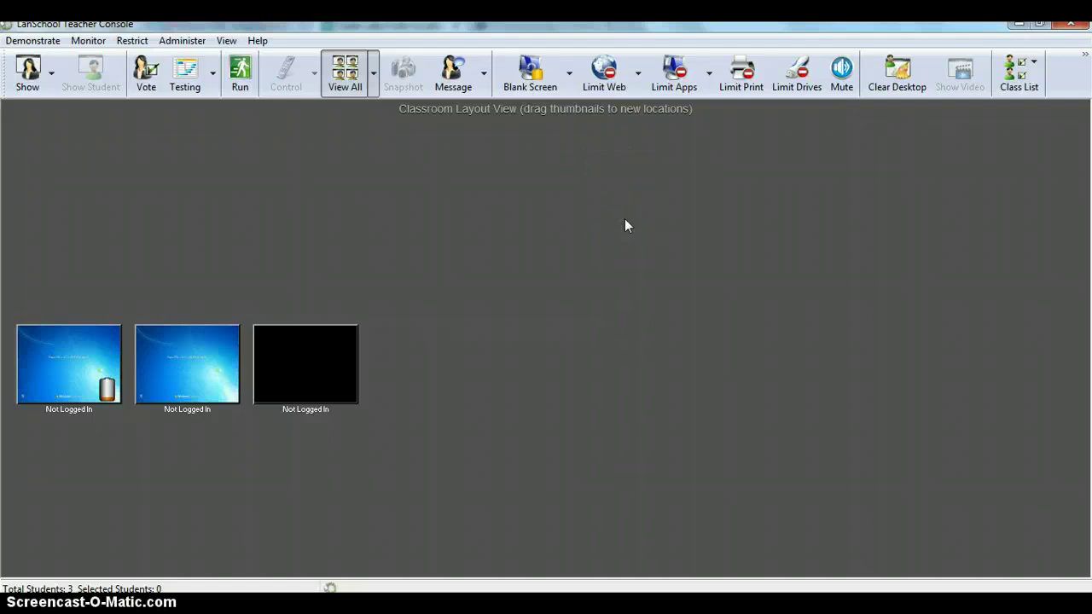
# Step: Recheck the web limiting settings and close them without changes
pyautogui.click(637, 73)
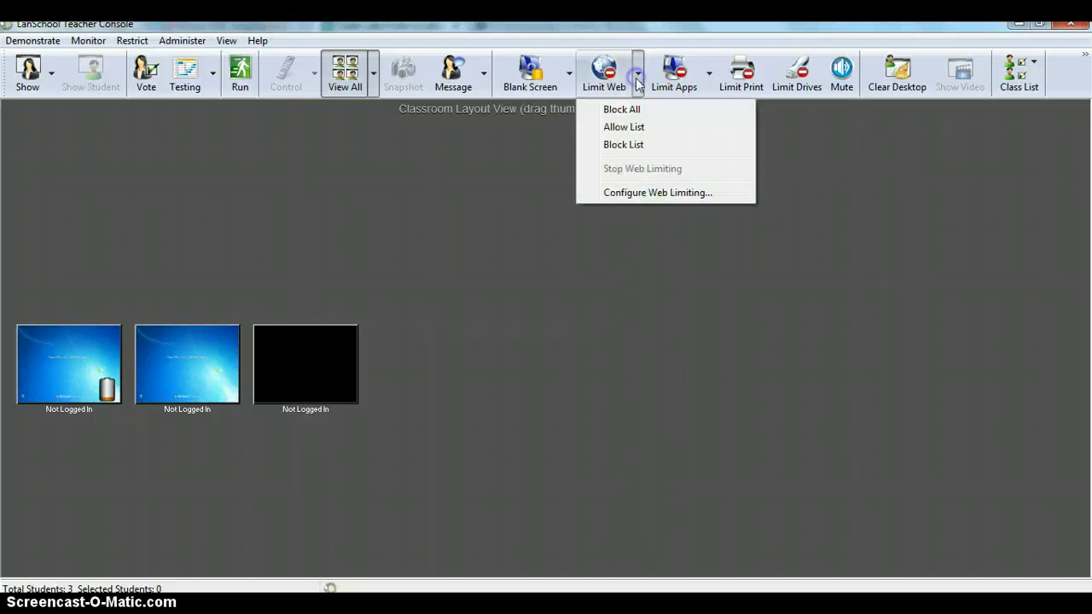
pyautogui.click(642, 198)
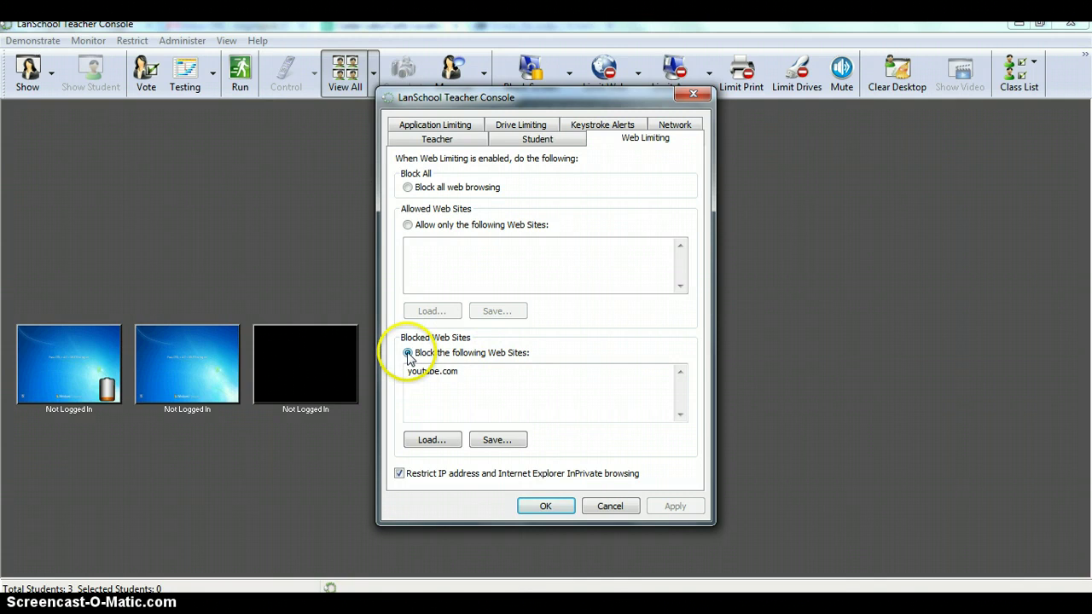
pyautogui.click(544, 507)
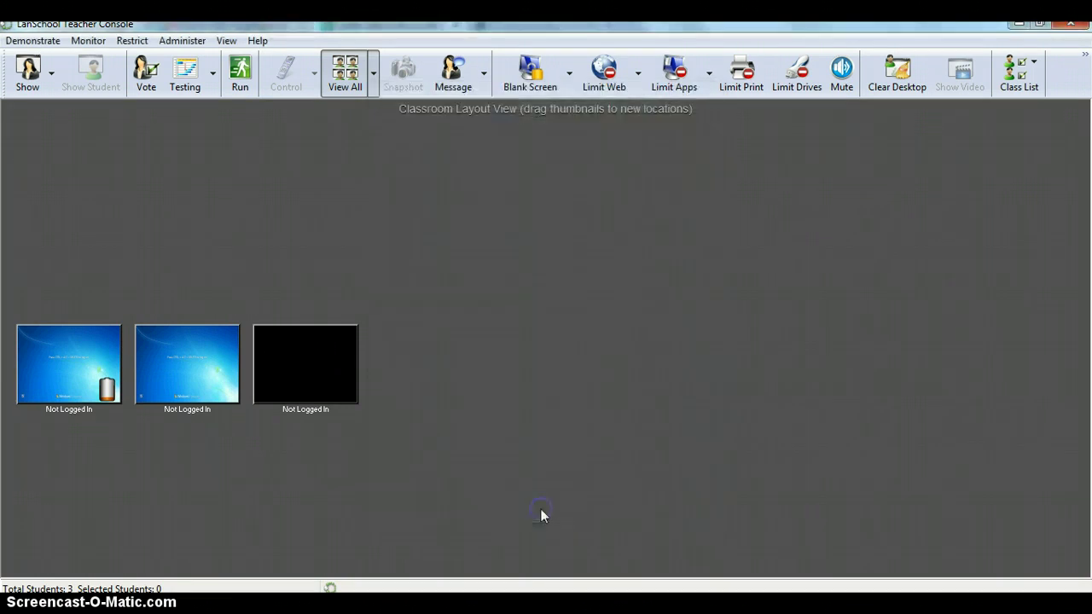
# Step: Turn on web limiting for the second student machine, CEDCART10-05, then deselect it
pyautogui.click(201, 393)
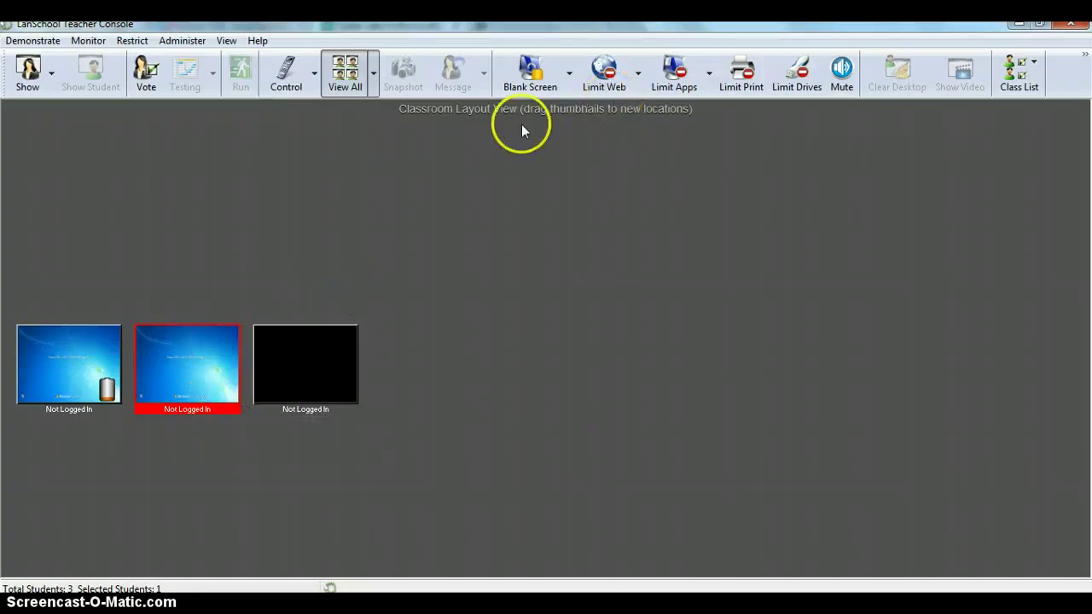
pyautogui.moveTo(236, 366)
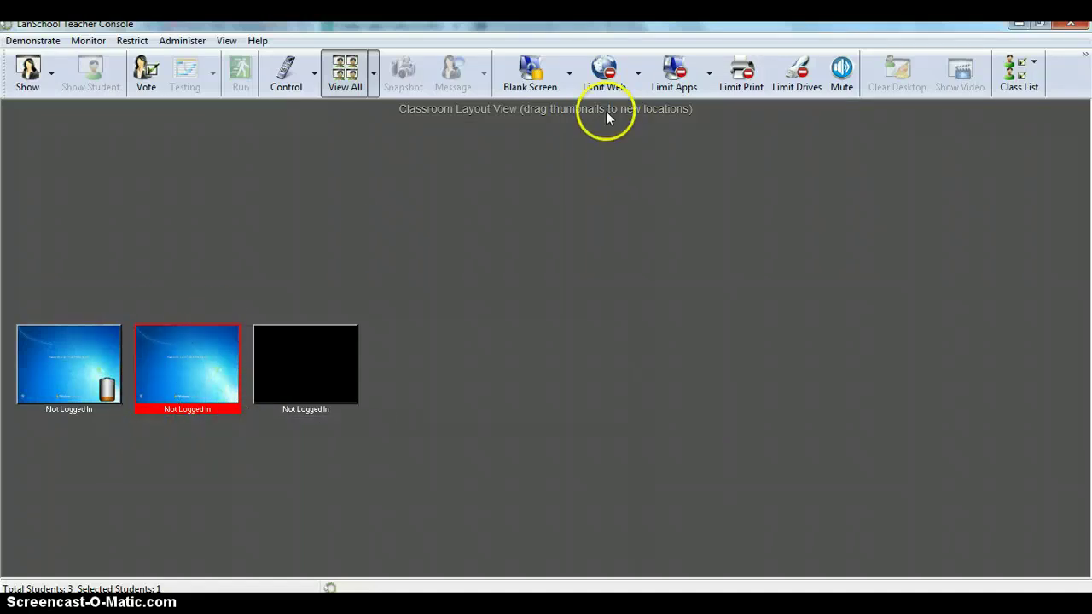
pyautogui.click(603, 77)
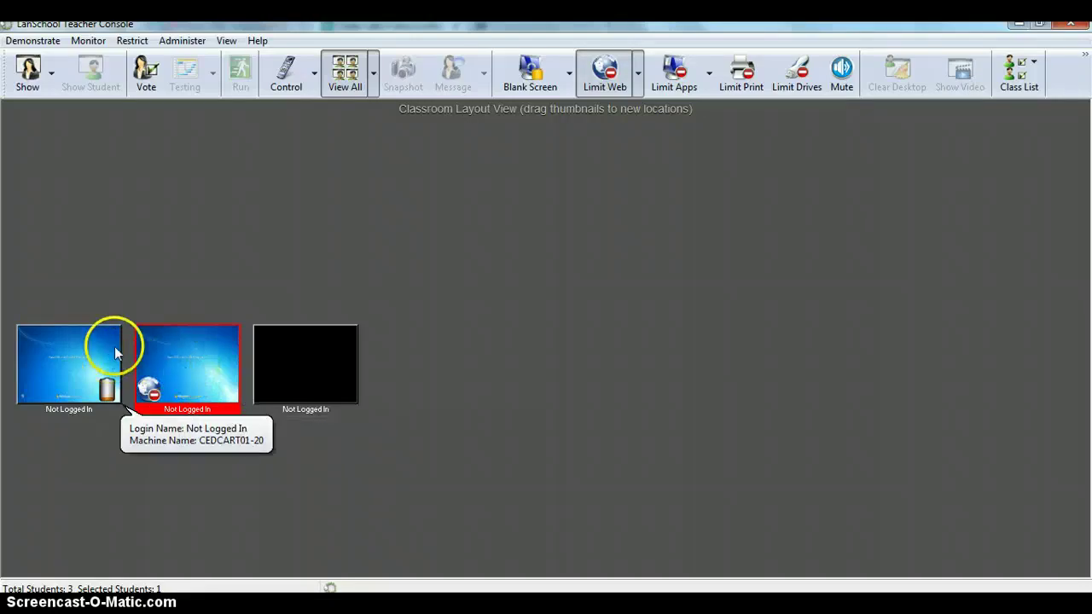
pyautogui.click(187, 278)
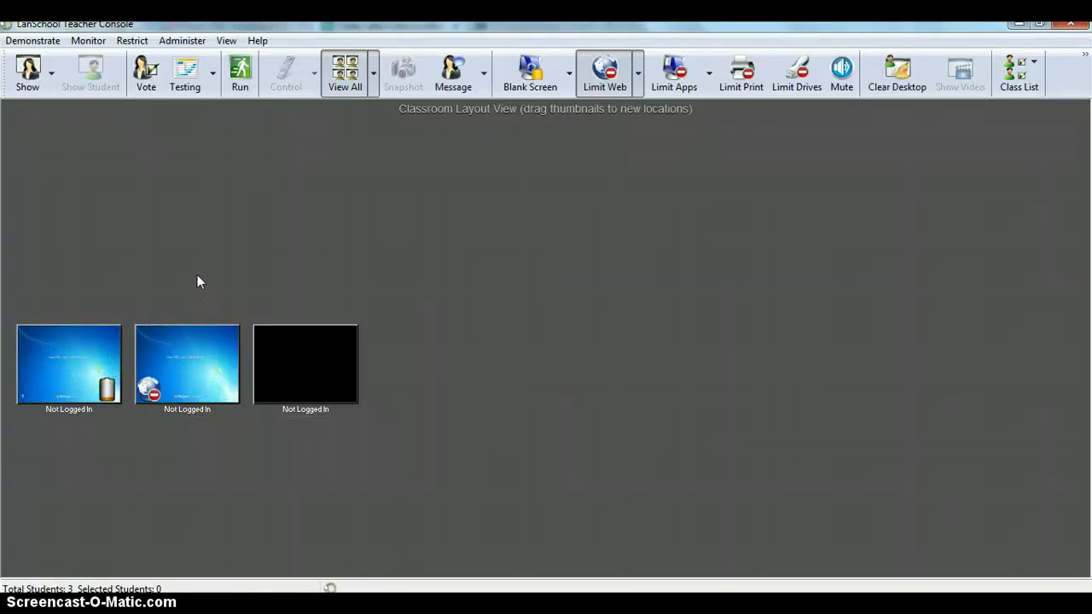
# Step: Select all three student machines with Ctrl+A, apply web limiting to them, then deselect
pyautogui.hotkey('ctrl', 'a')
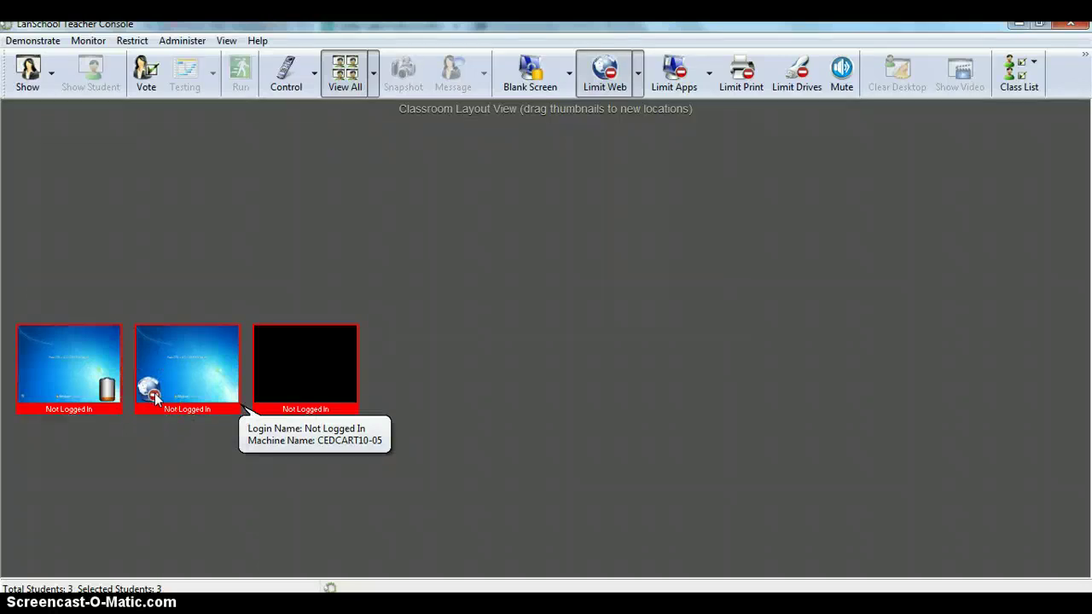
pyautogui.click(604, 86)
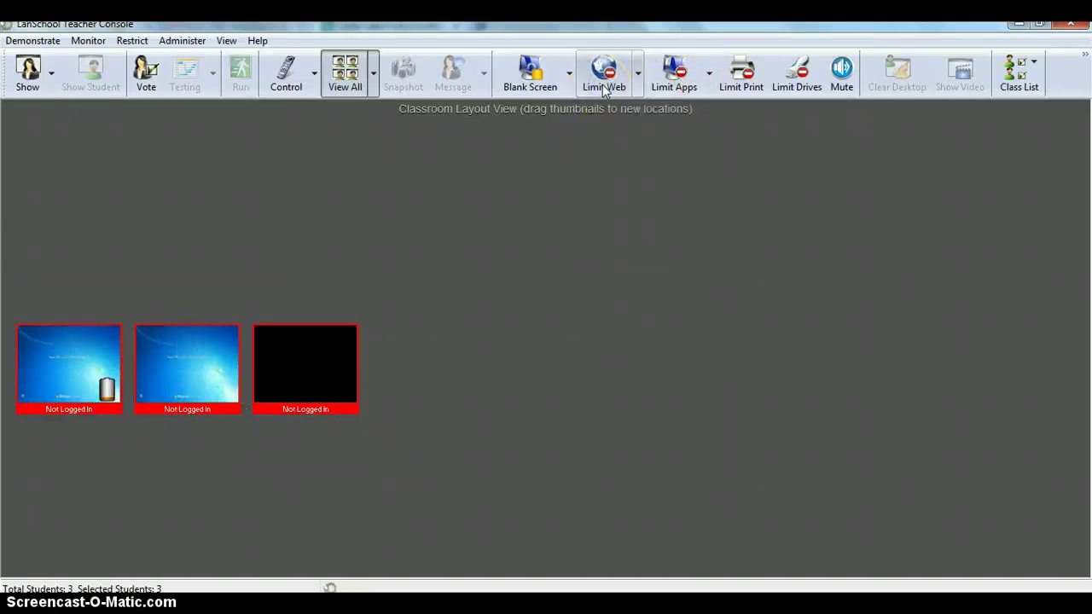
pyautogui.click(604, 86)
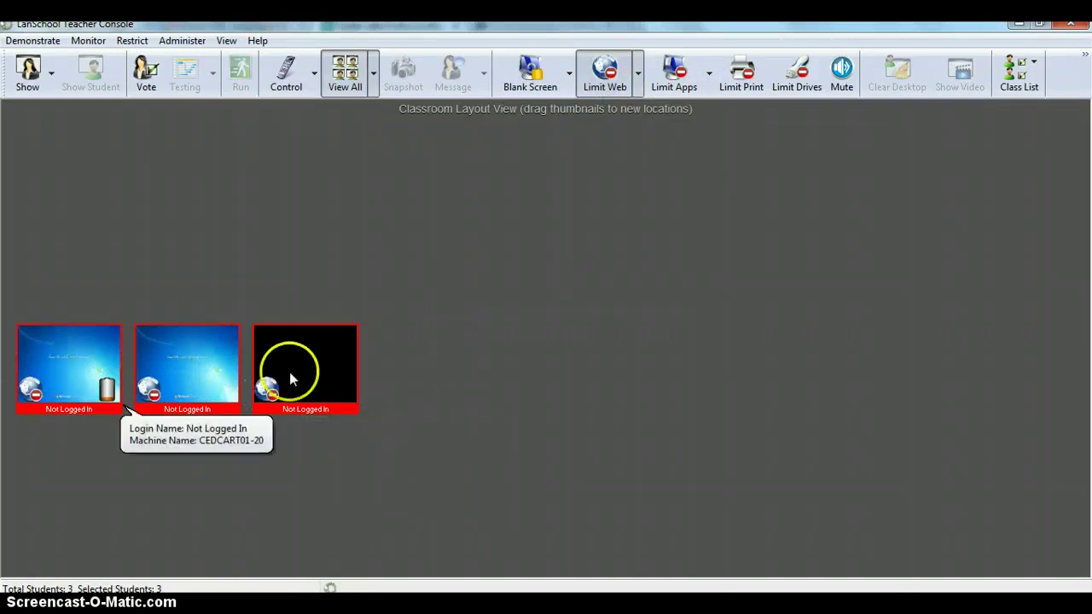
pyautogui.click(377, 370)
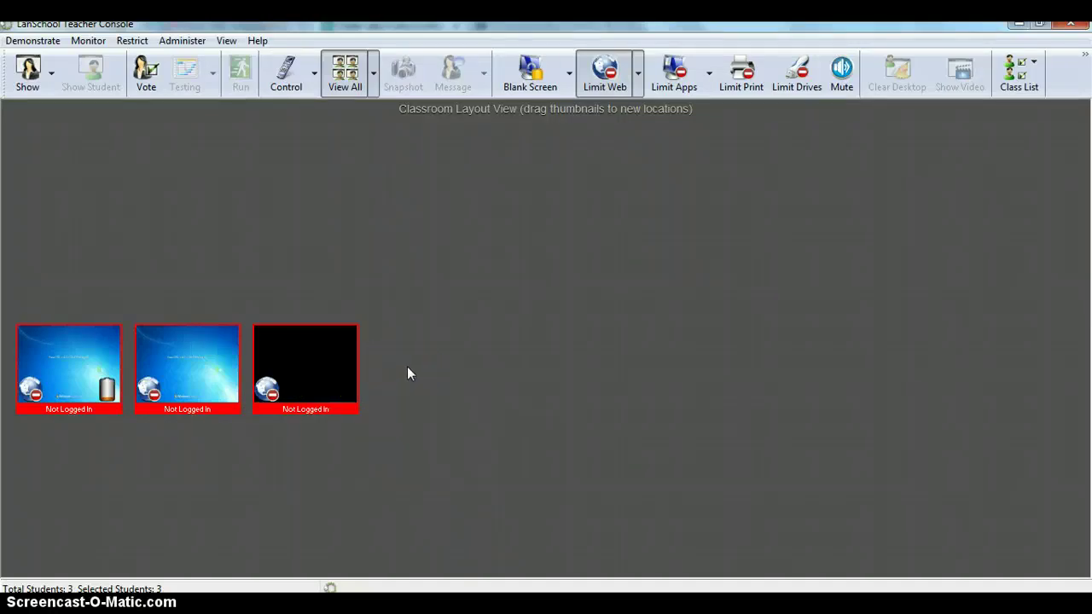
pyautogui.click(506, 341)
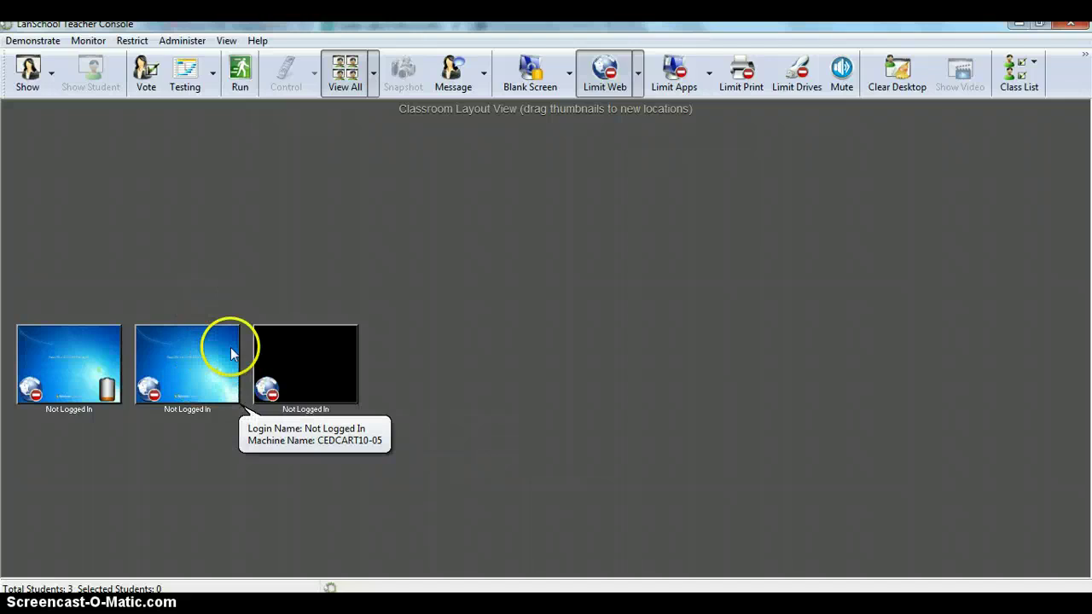
pyautogui.moveTo(145, 363)
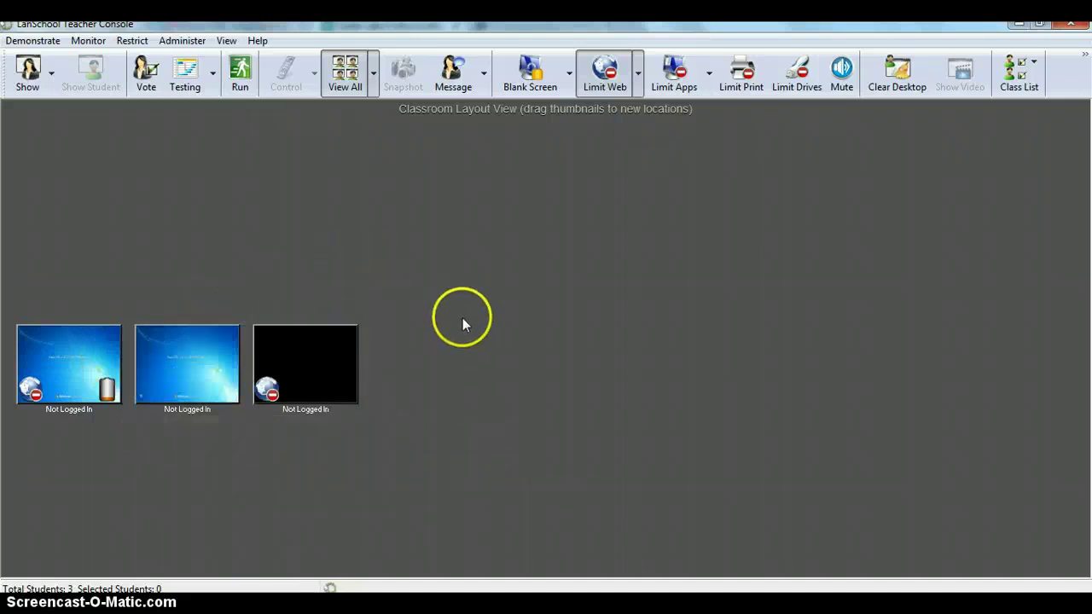
# Step: Toggle web limiting on the second student machine, then clear the selection
pyautogui.click(202, 369)
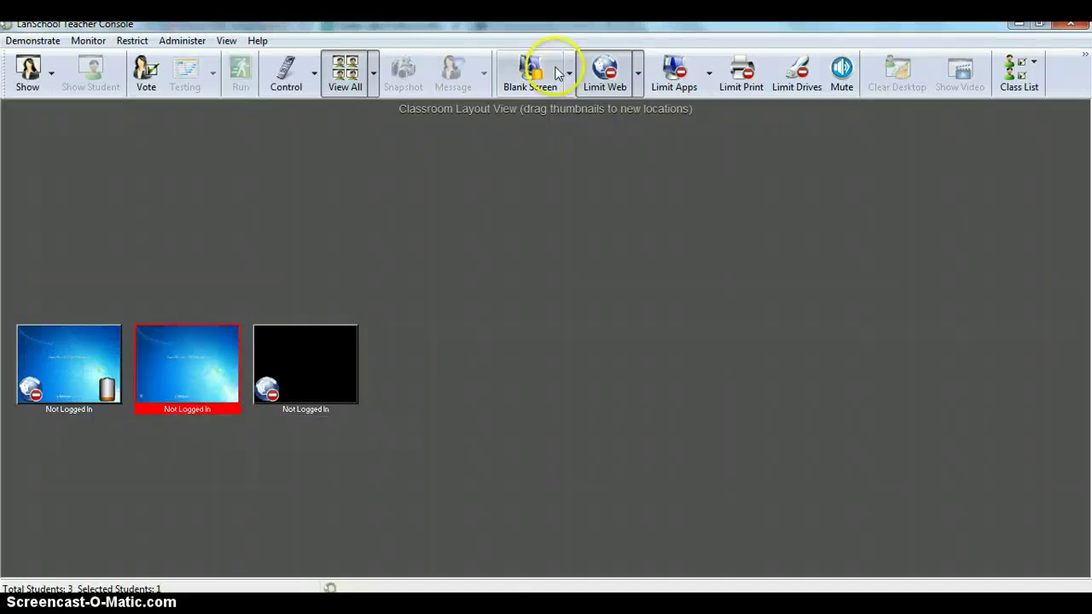
pyautogui.click(606, 70)
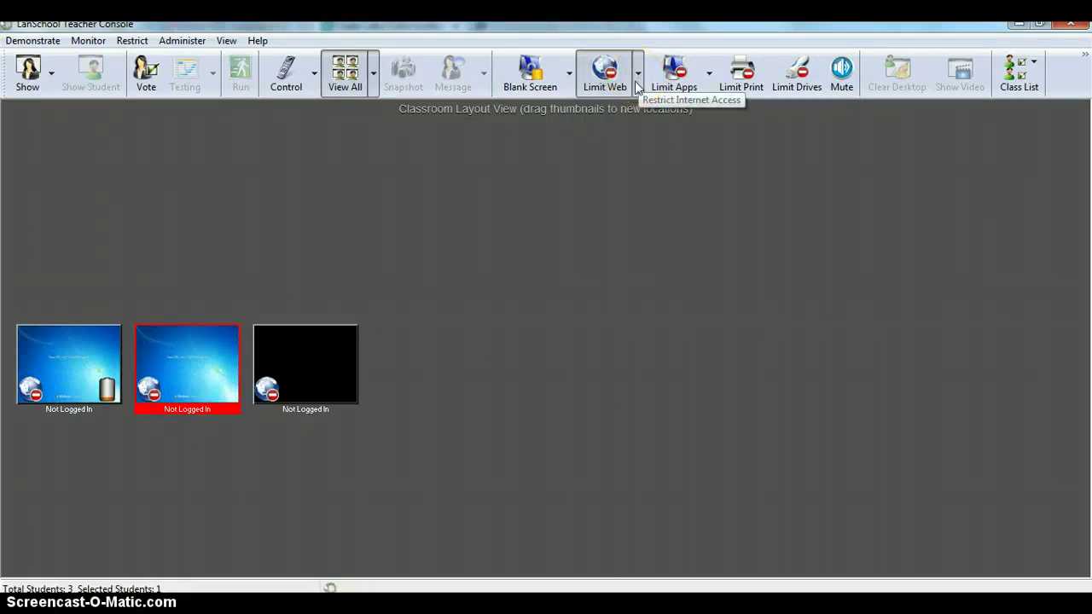
pyautogui.click(555, 217)
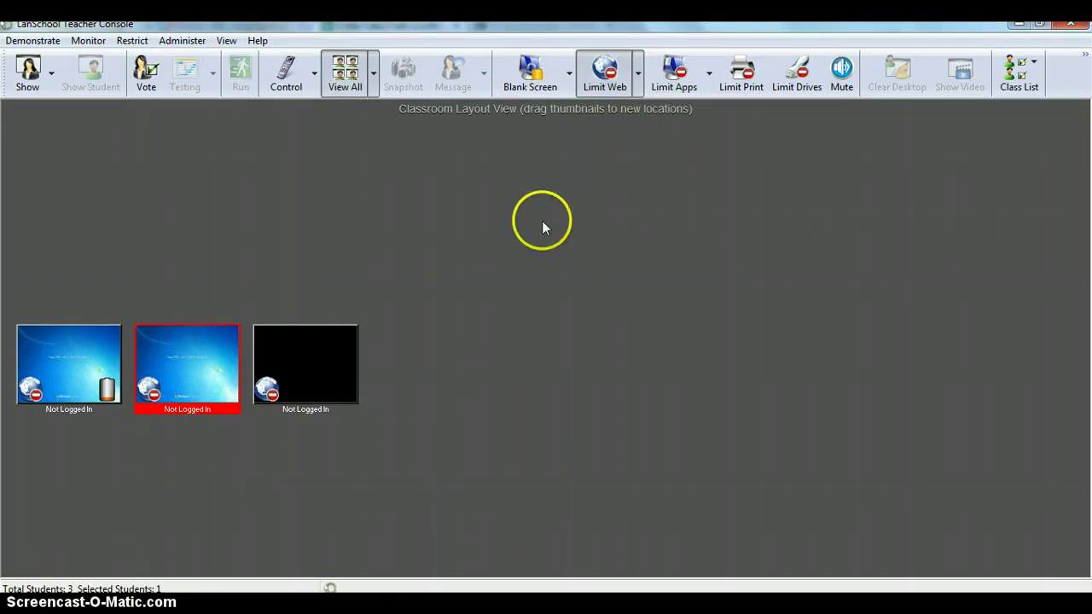
pyautogui.moveTo(310, 352)
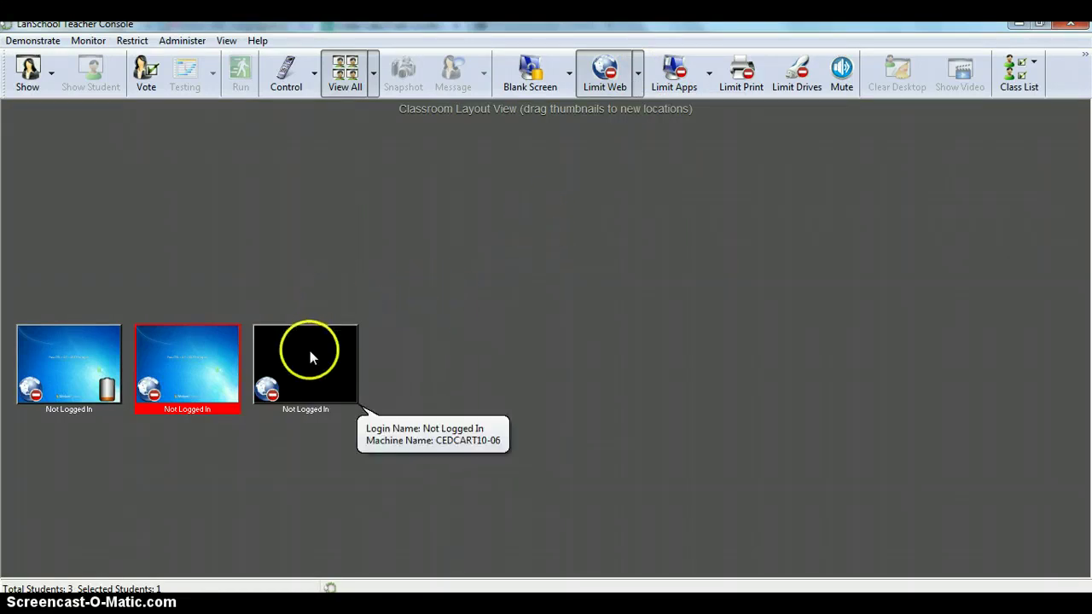
pyautogui.click(353, 268)
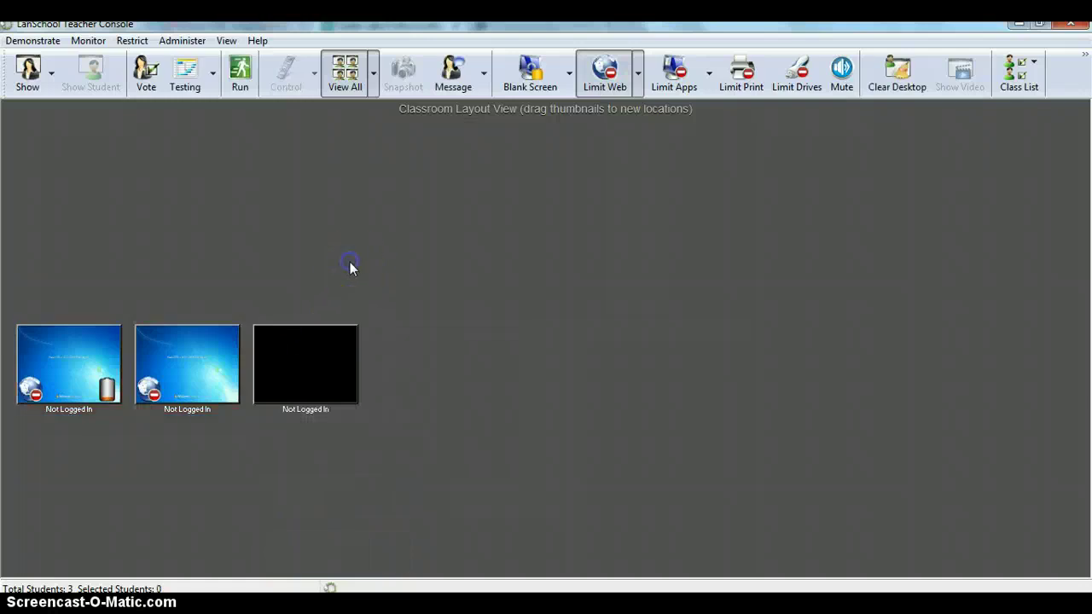
# Step: Select all three machines and switch web limiting off for all of them
pyautogui.hotkey('ctrl', 'a')
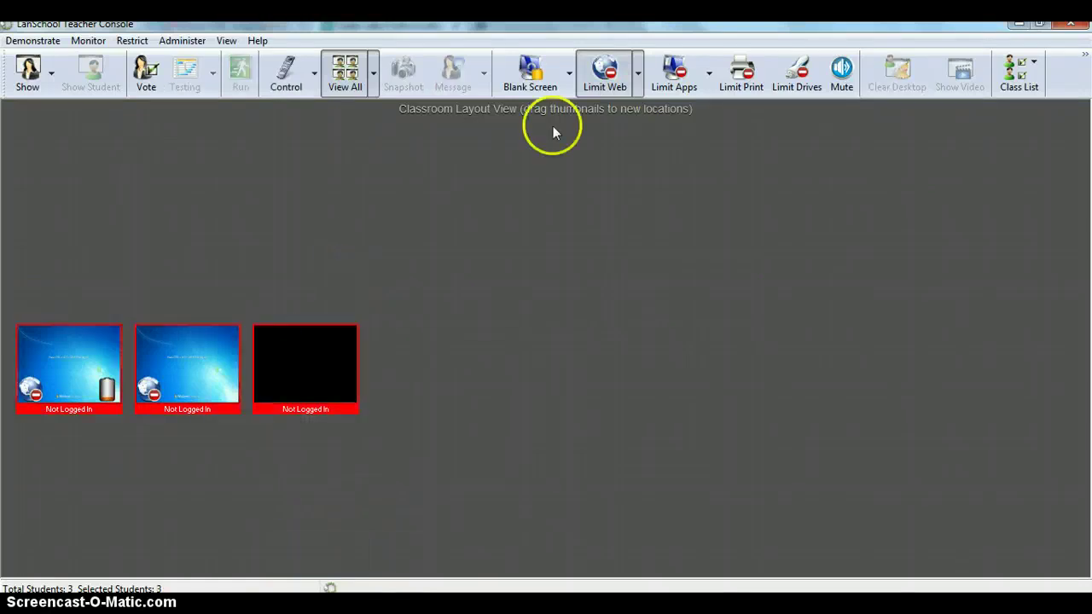
pyautogui.click(611, 75)
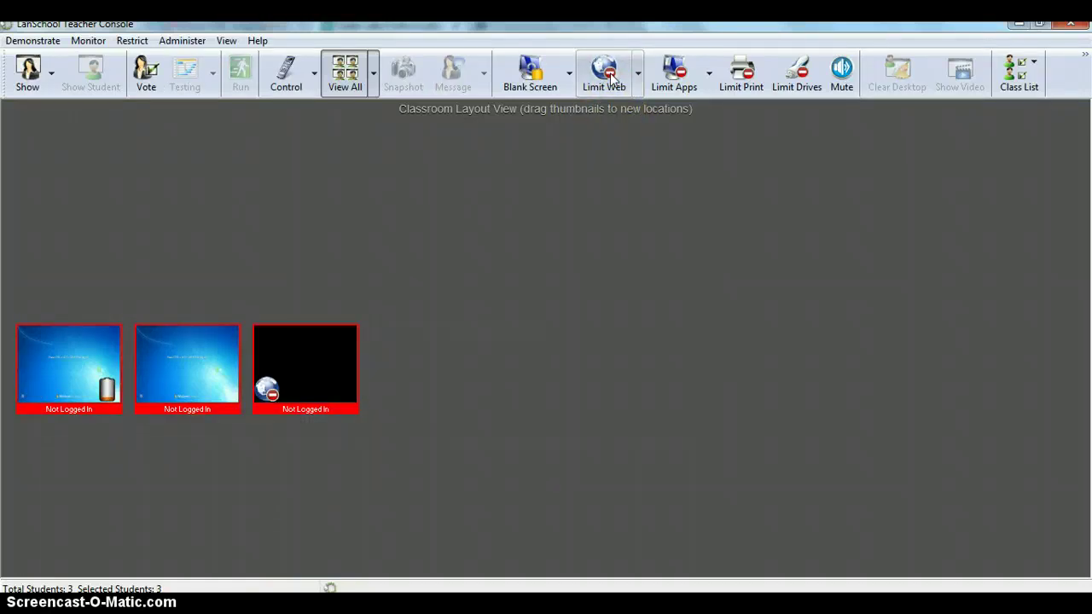
pyautogui.click(611, 75)
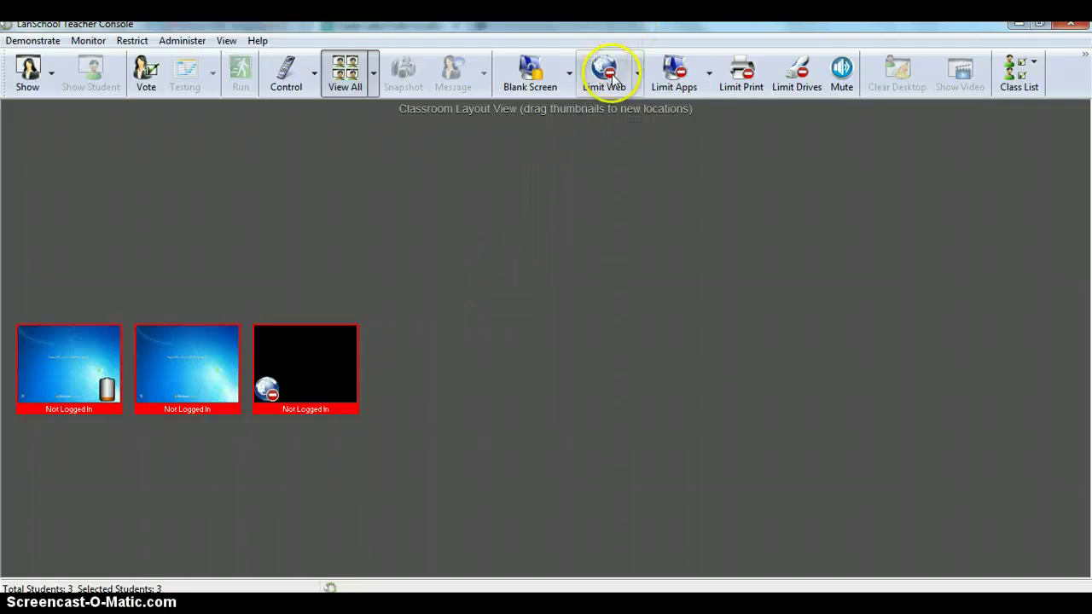
pyautogui.click(611, 75)
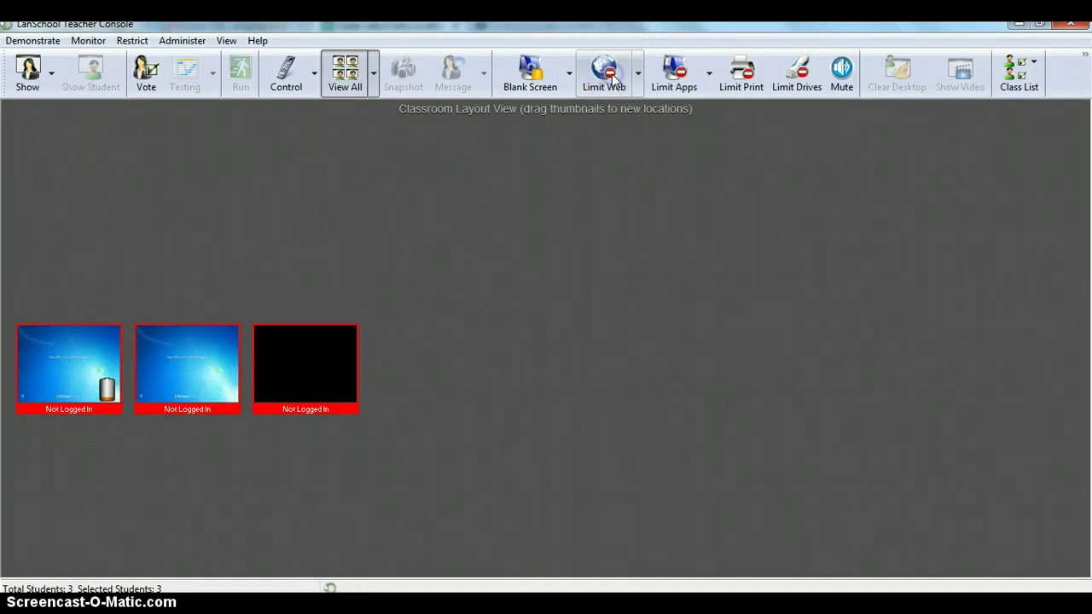
pyautogui.click(609, 385)
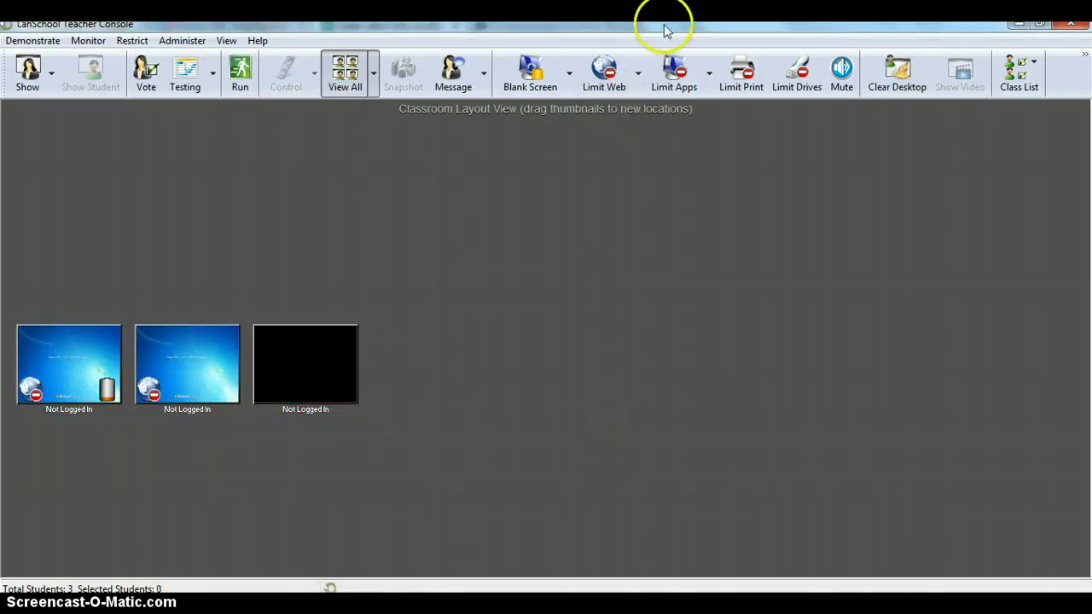
# Step: Toggle web limiting on and off for the second machine, leaving it unrestricted
pyautogui.click(232, 345)
pyautogui.click(616, 70)
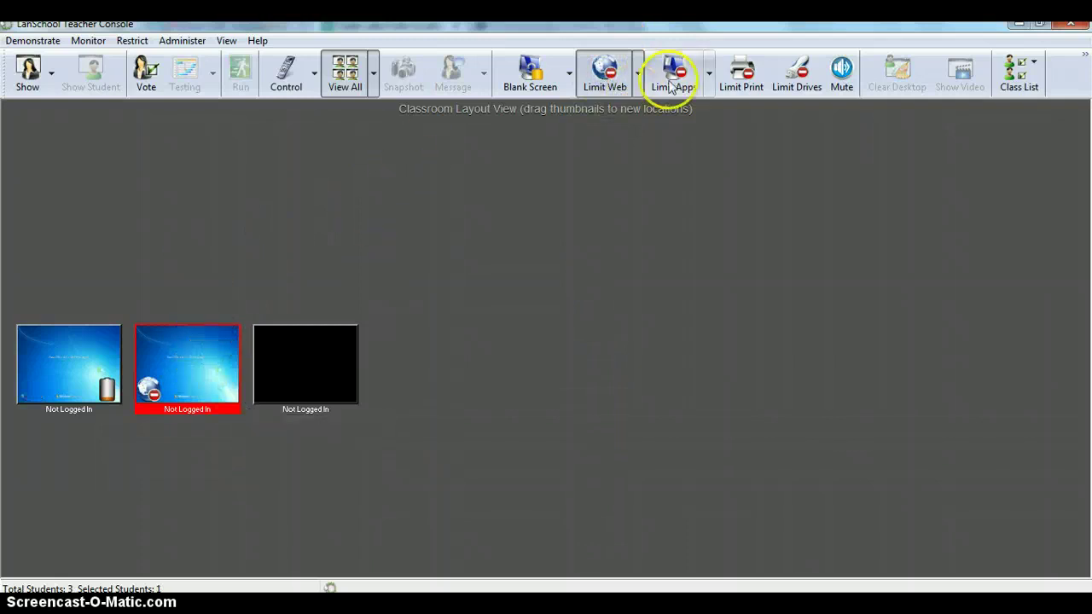
pyautogui.click(609, 70)
pyautogui.click(583, 292)
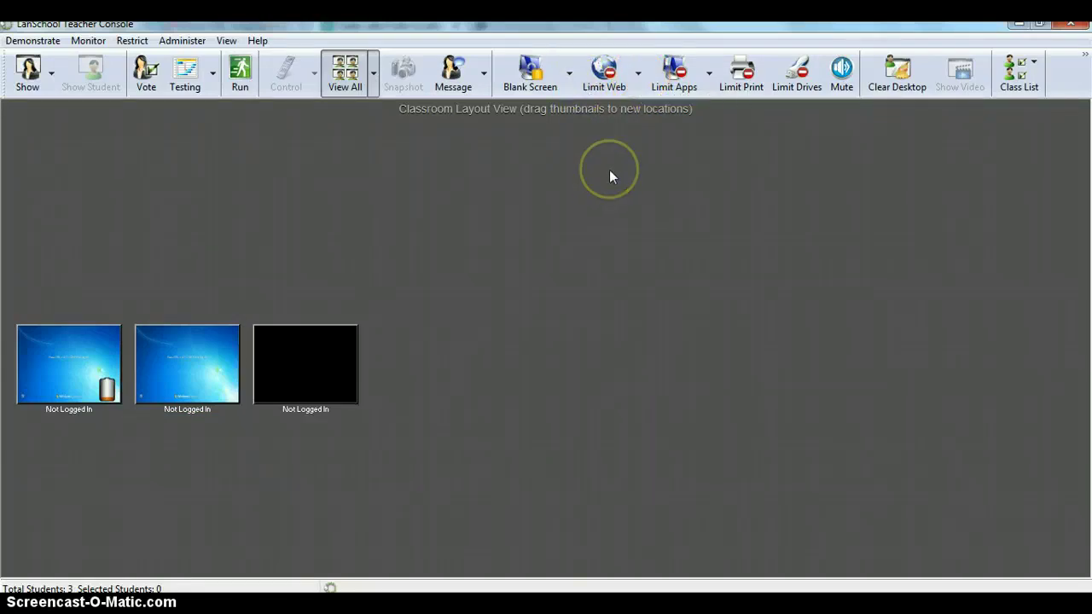
# Step: Switch the Limit Web mode to Allow List
pyautogui.click(640, 76)
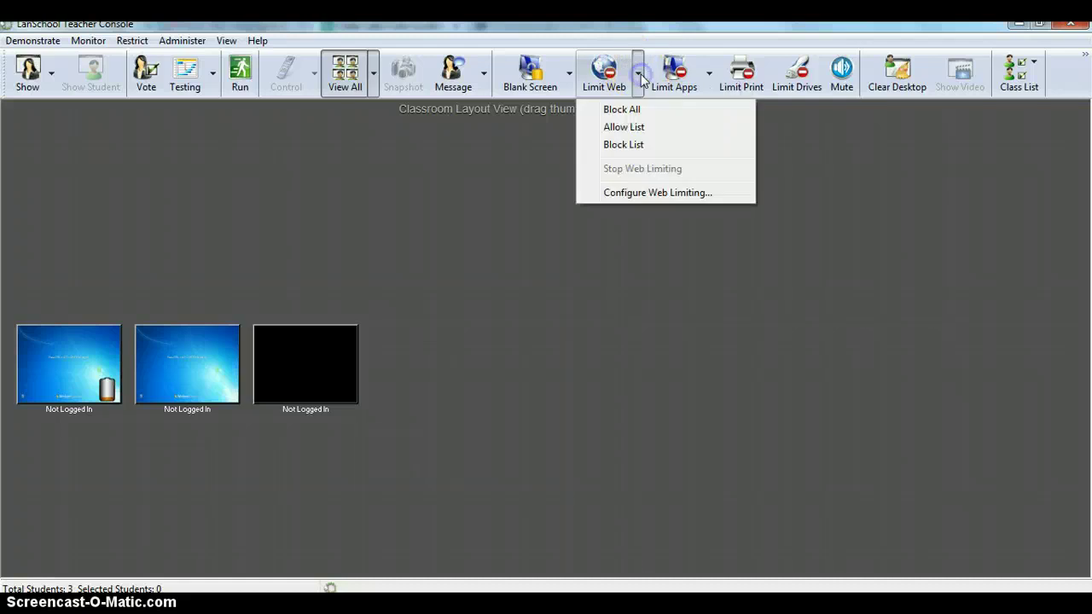
pyautogui.click(624, 127)
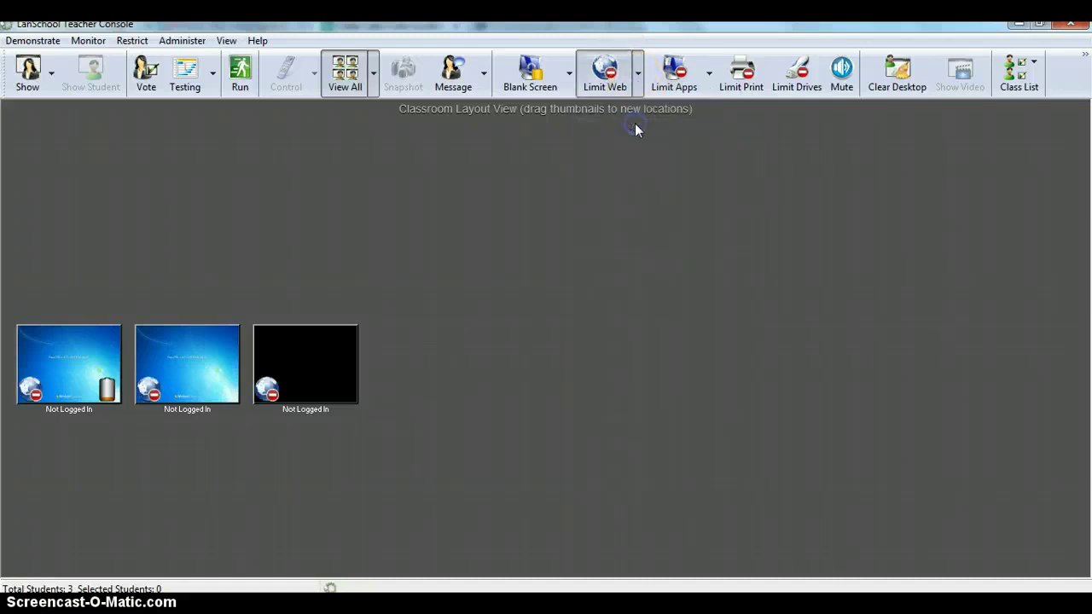
pyautogui.click(639, 75)
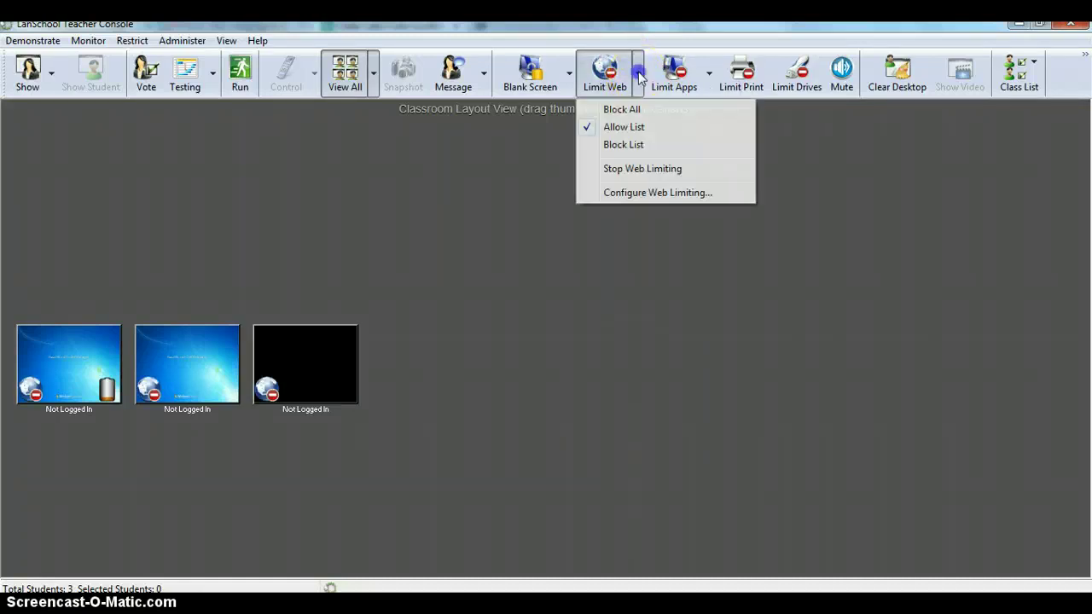
pyautogui.click(627, 127)
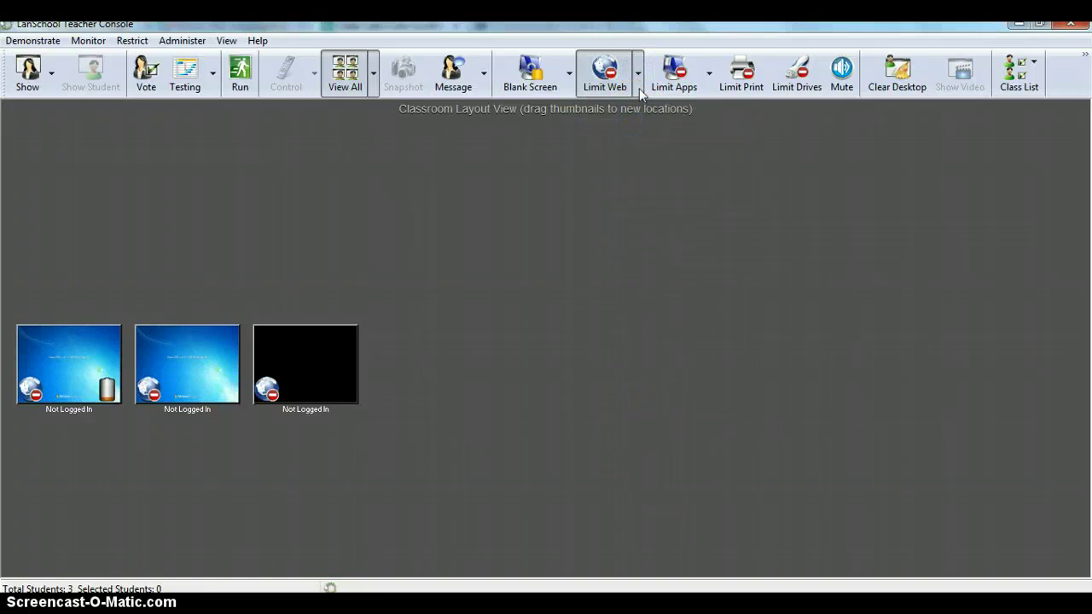
# Step: Set web limiting to allow only pbs.org and save the settings
pyautogui.click(640, 89)
pyautogui.click(634, 192)
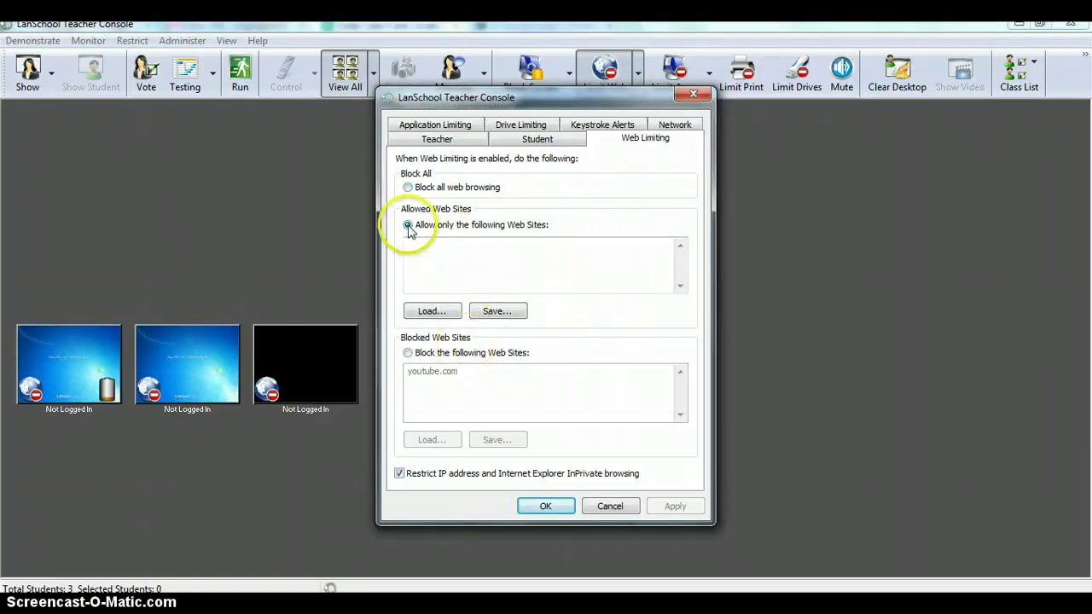
pyautogui.click(408, 353)
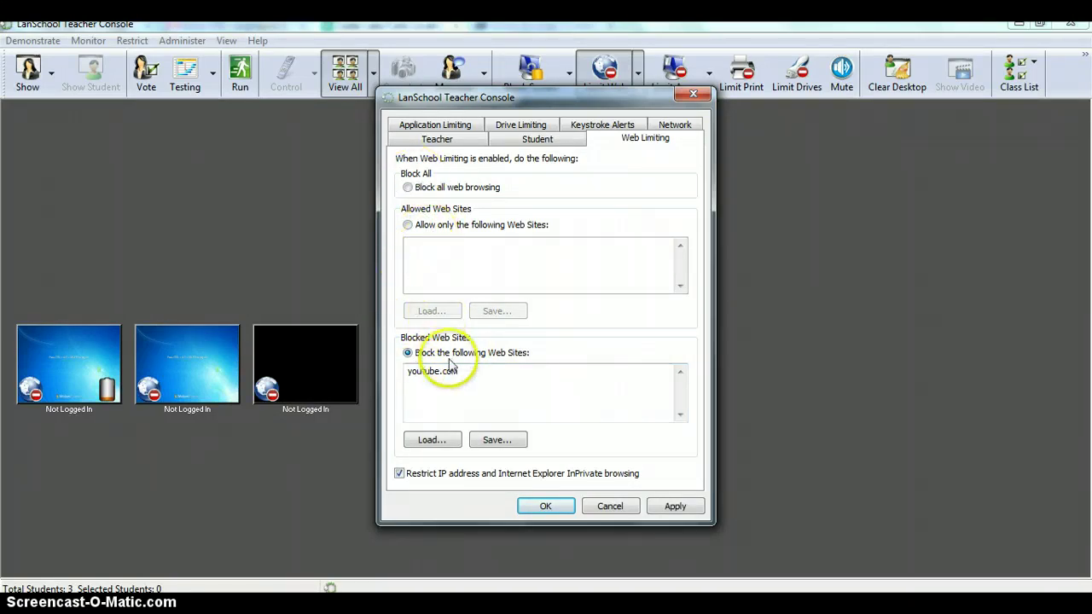
pyautogui.click(408, 226)
pyautogui.click(424, 259)
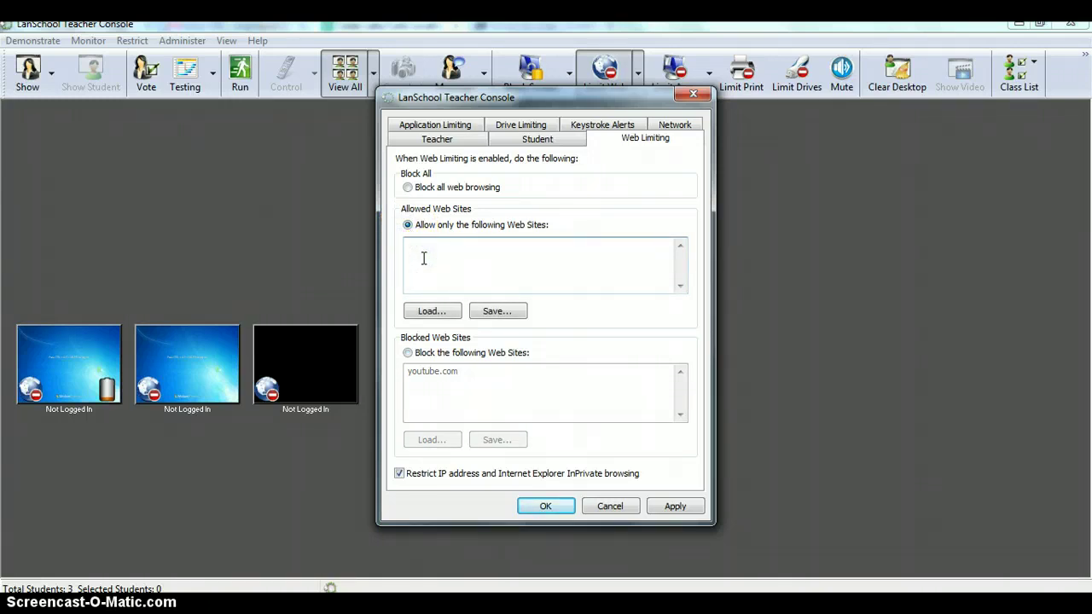
pyautogui.write('pbs.org')
pyautogui.click(430, 280)
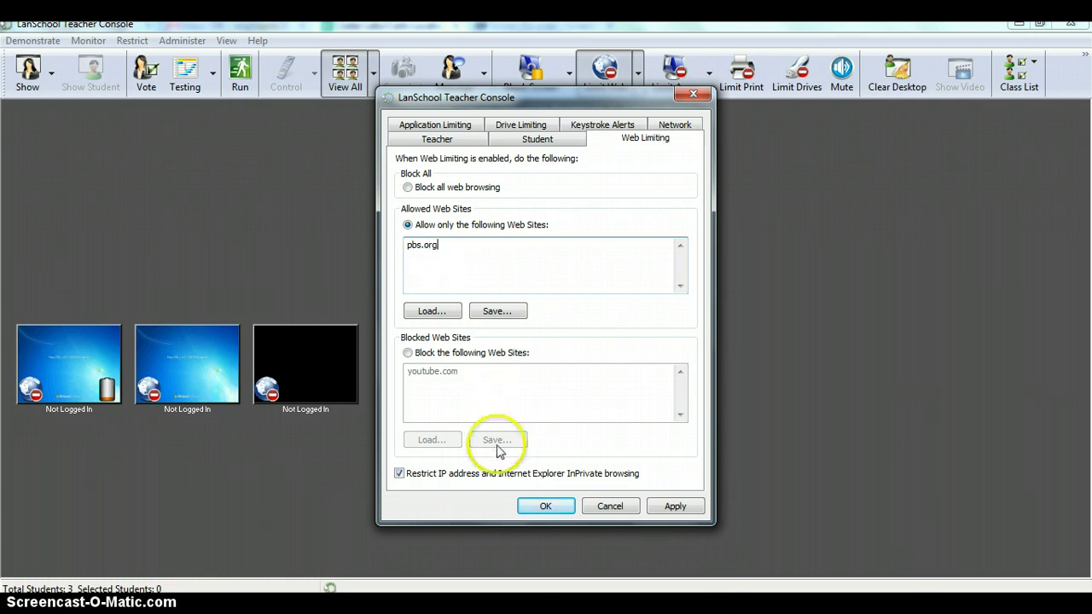
pyautogui.click(557, 505)
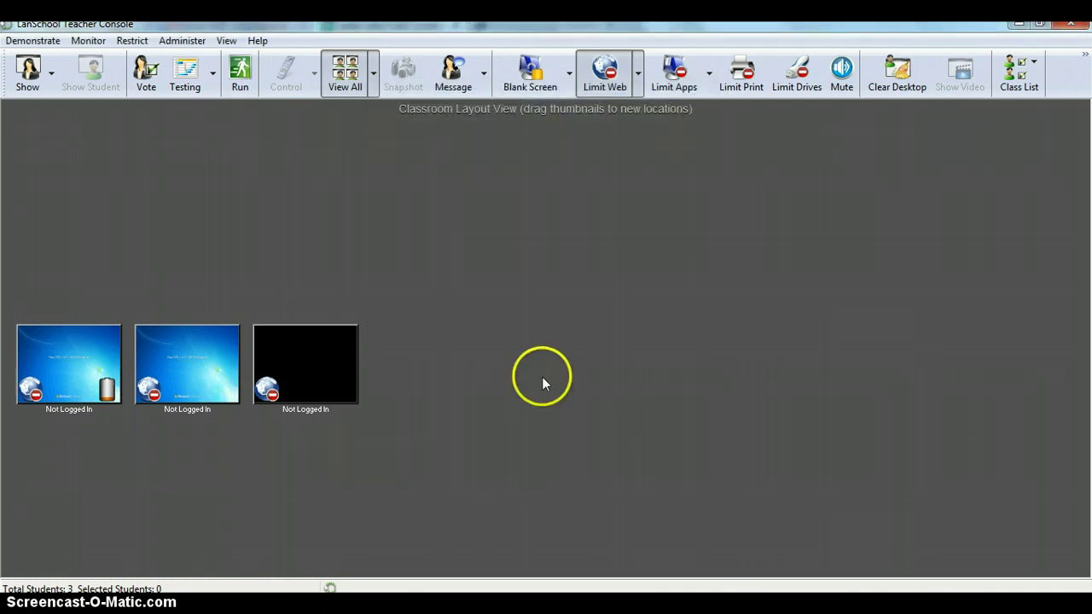
pyautogui.click(605, 83)
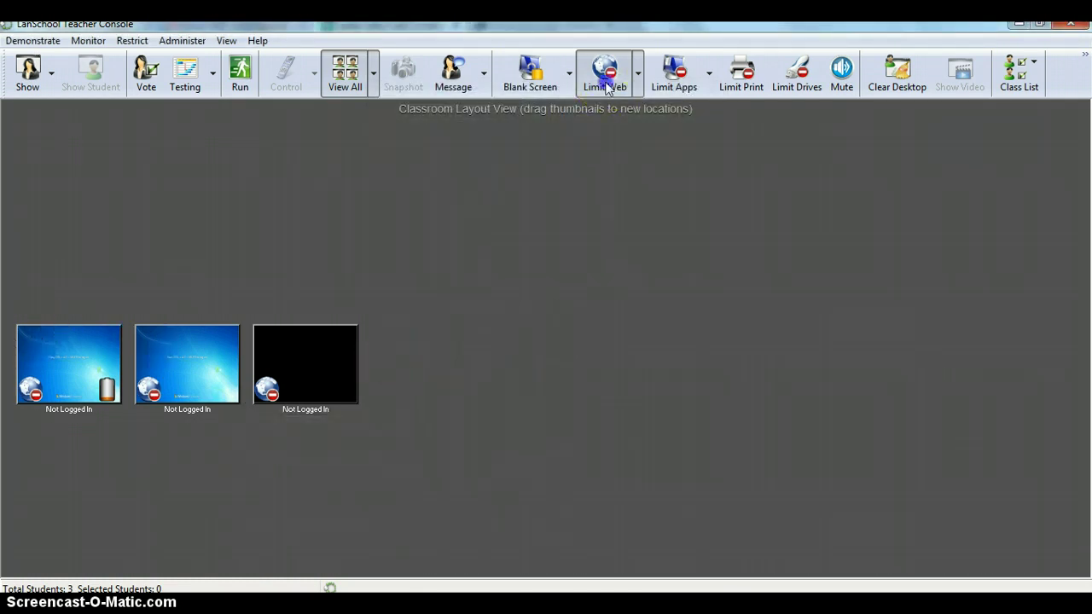
pyautogui.click(606, 84)
pyautogui.click(637, 79)
pyautogui.click(642, 194)
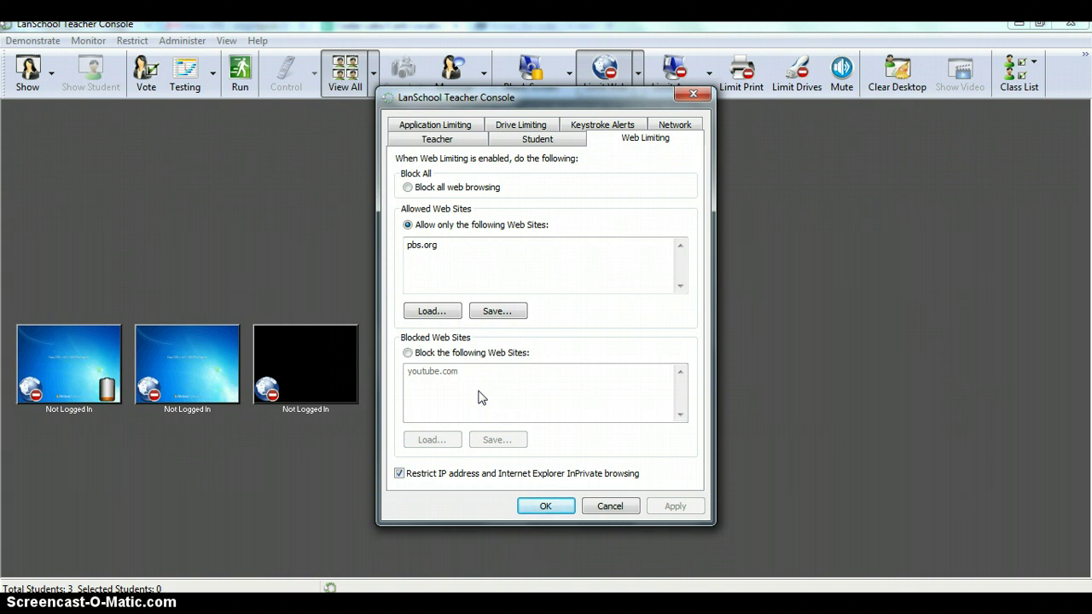
pyautogui.click(608, 510)
pyautogui.click(549, 506)
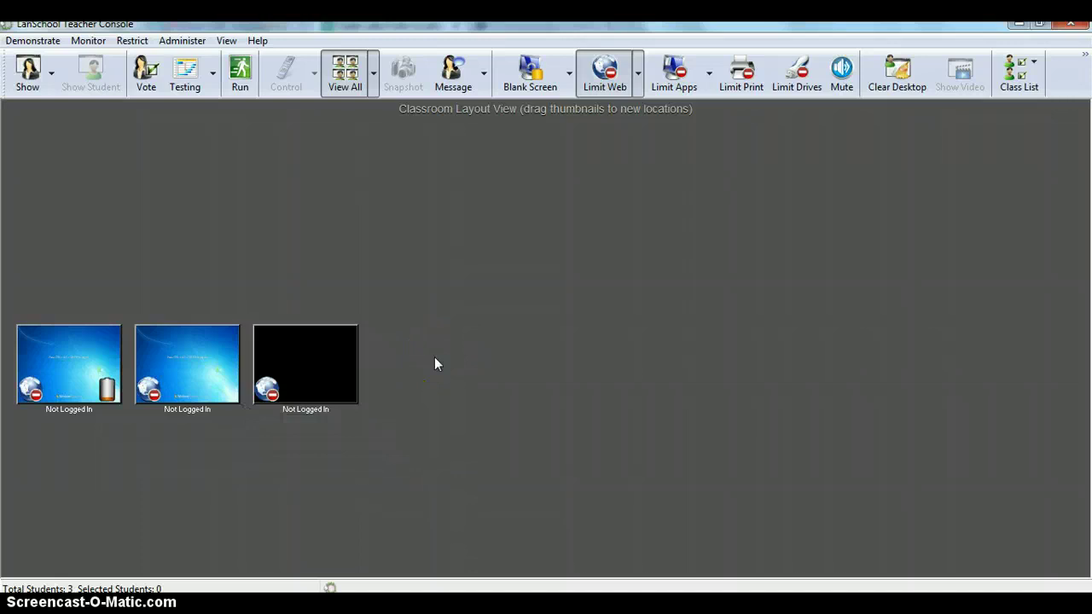
# Step: Remove web limiting from the third, black-screen machine CEDCART10-06, then deselect it
pyautogui.moveTo(324, 370)
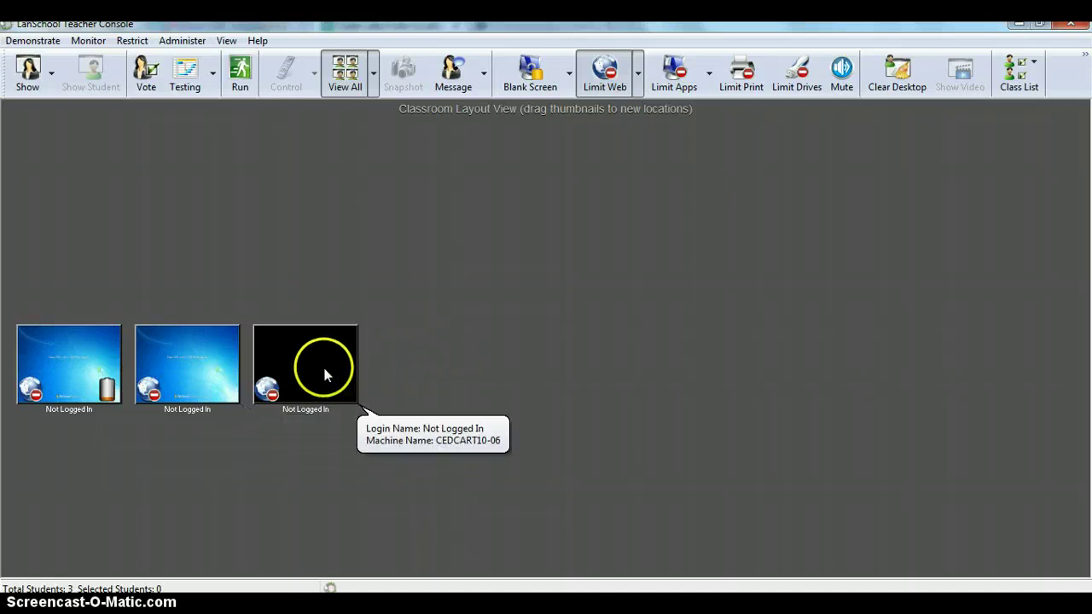
pyautogui.click(336, 364)
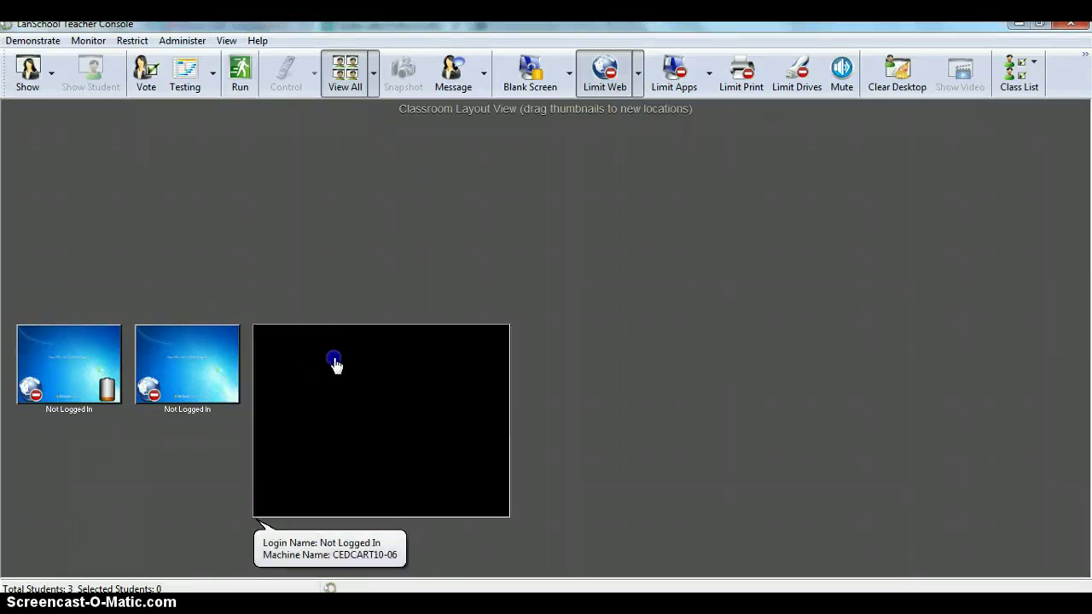
pyautogui.click(332, 362)
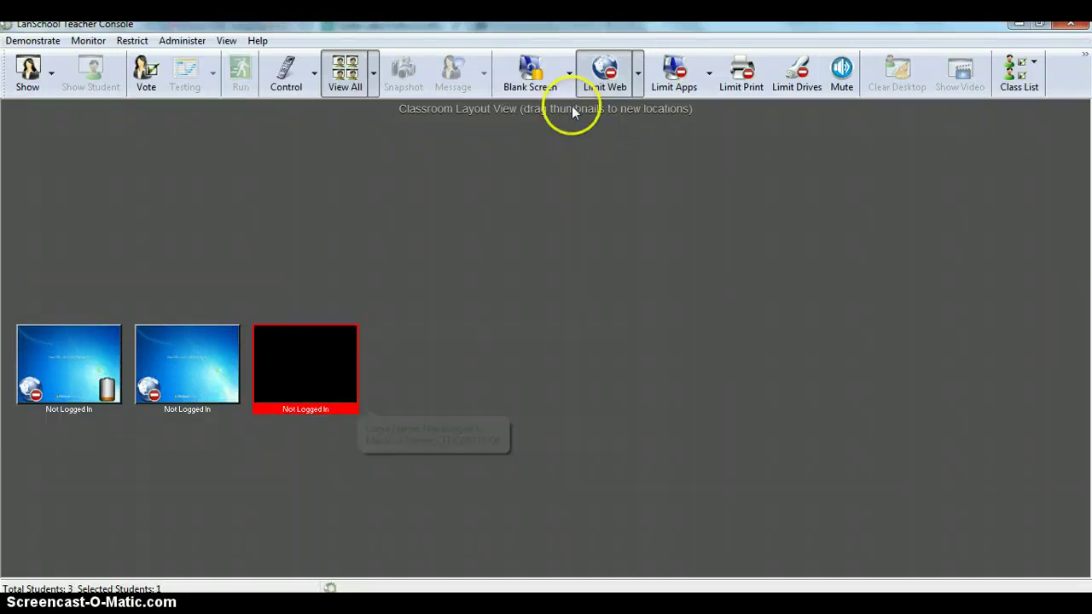
pyautogui.click(605, 75)
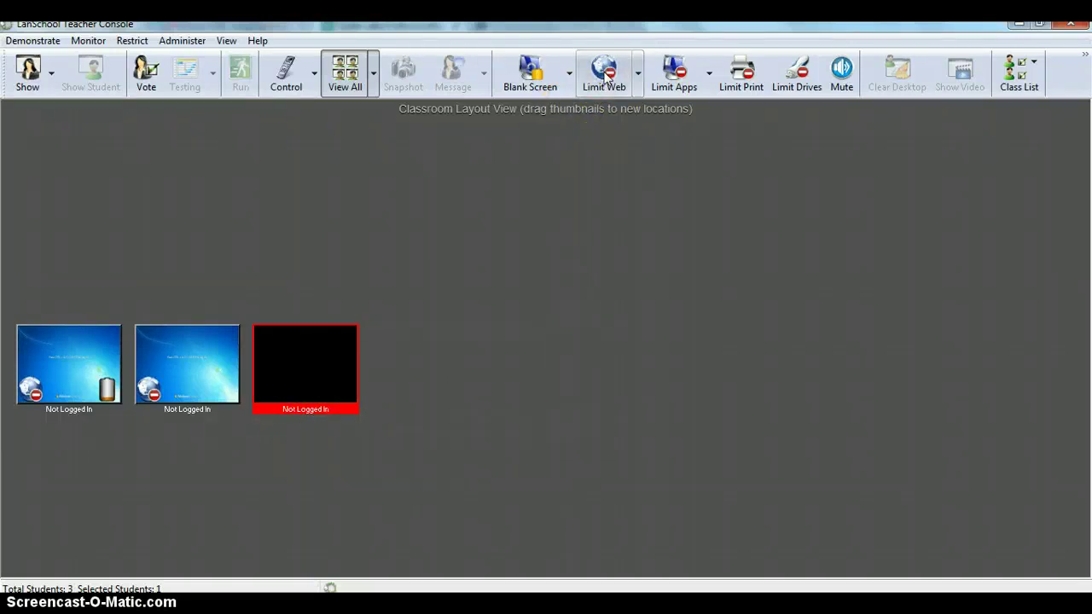
pyautogui.click(546, 287)
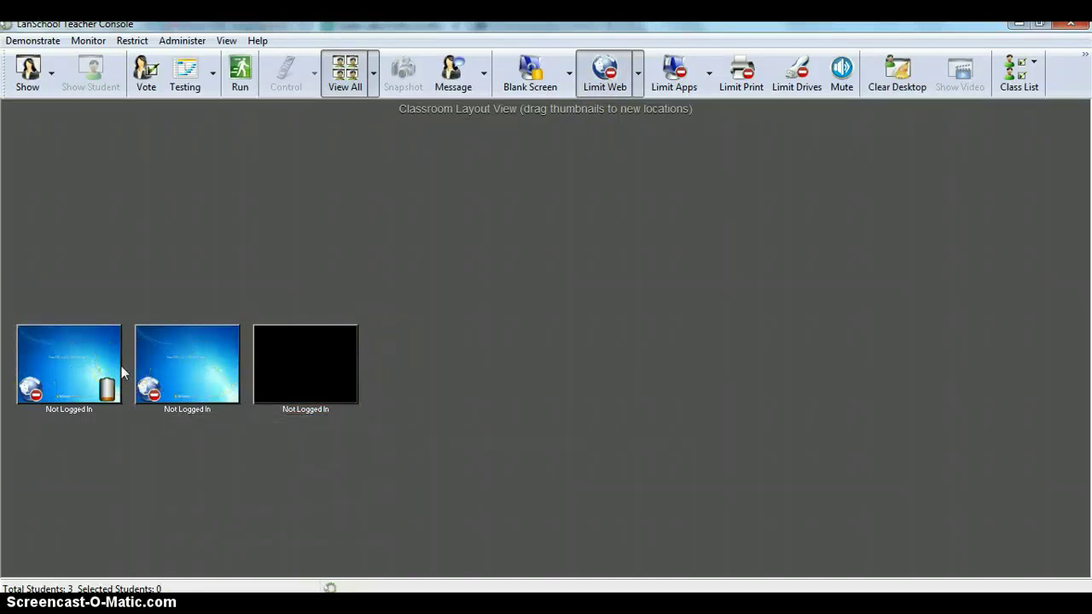
pyautogui.click(77, 367)
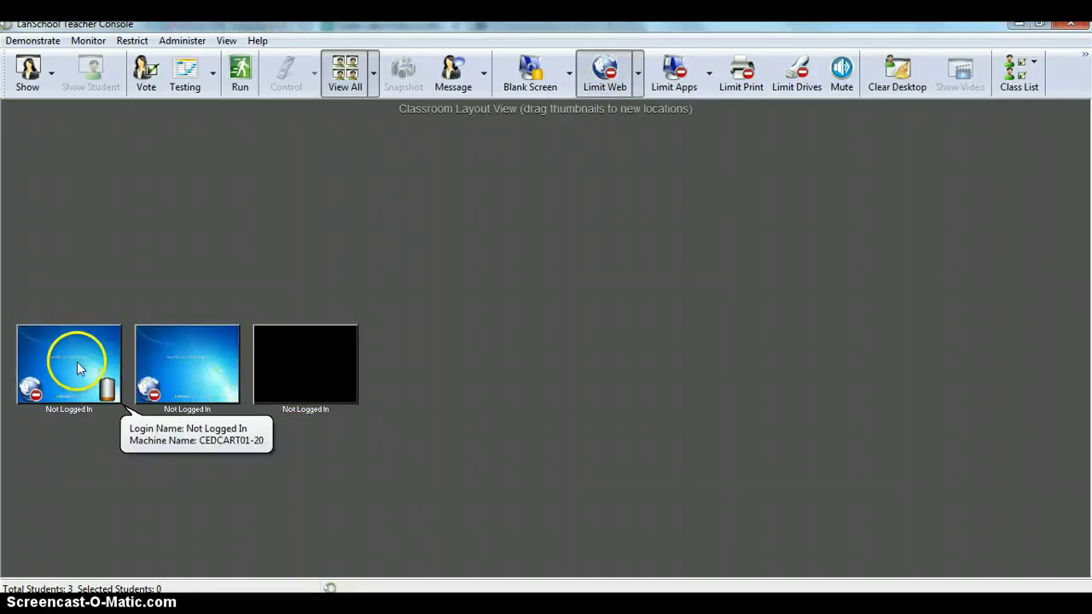
pyautogui.click(185, 362)
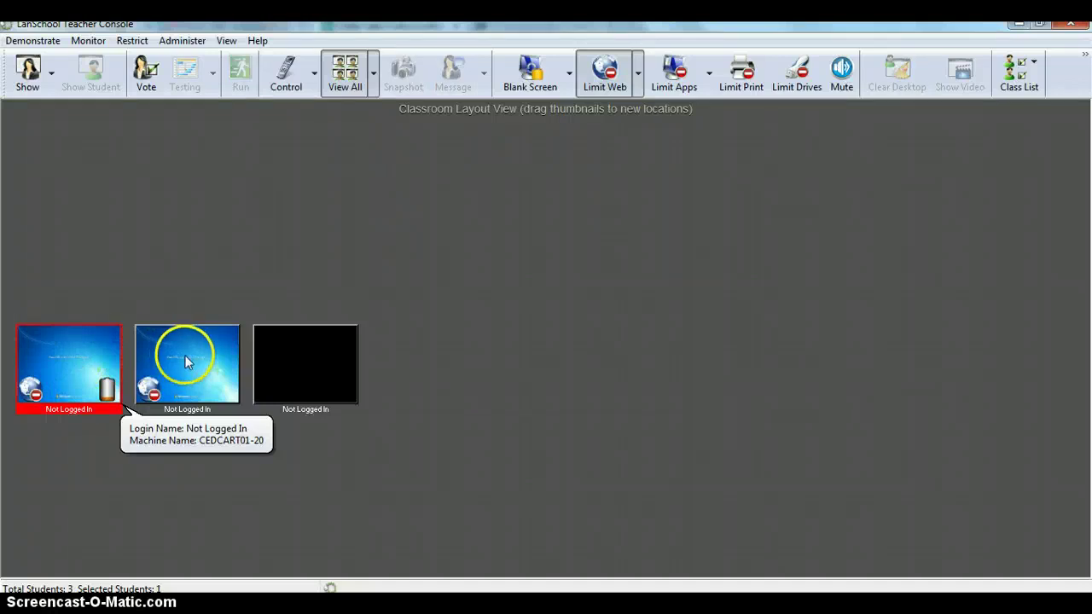
pyautogui.click(185, 361)
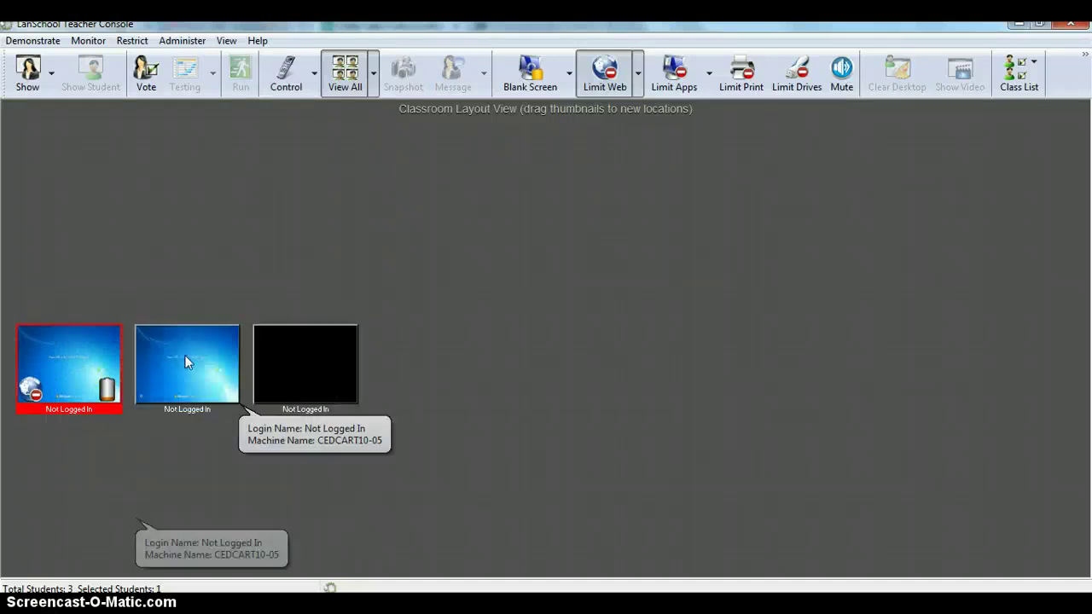
pyautogui.keyDown('ctrl'); pyautogui.click(185, 362); pyautogui.keyUp('ctrl')
pyautogui.moveTo(29, 378); pyautogui.dragTo(111, 380)
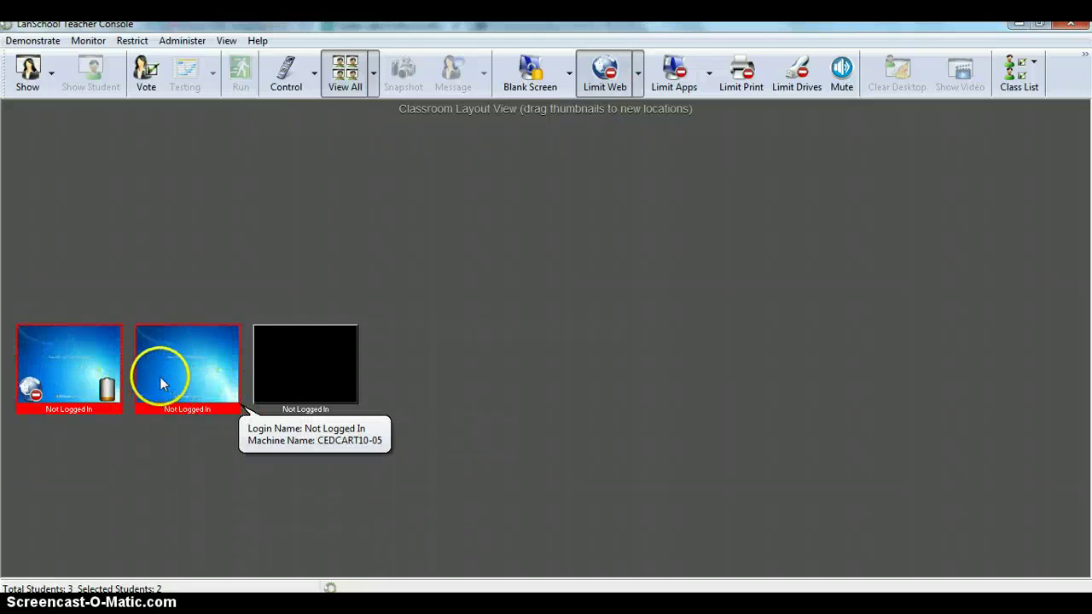
pyautogui.click(606, 82)
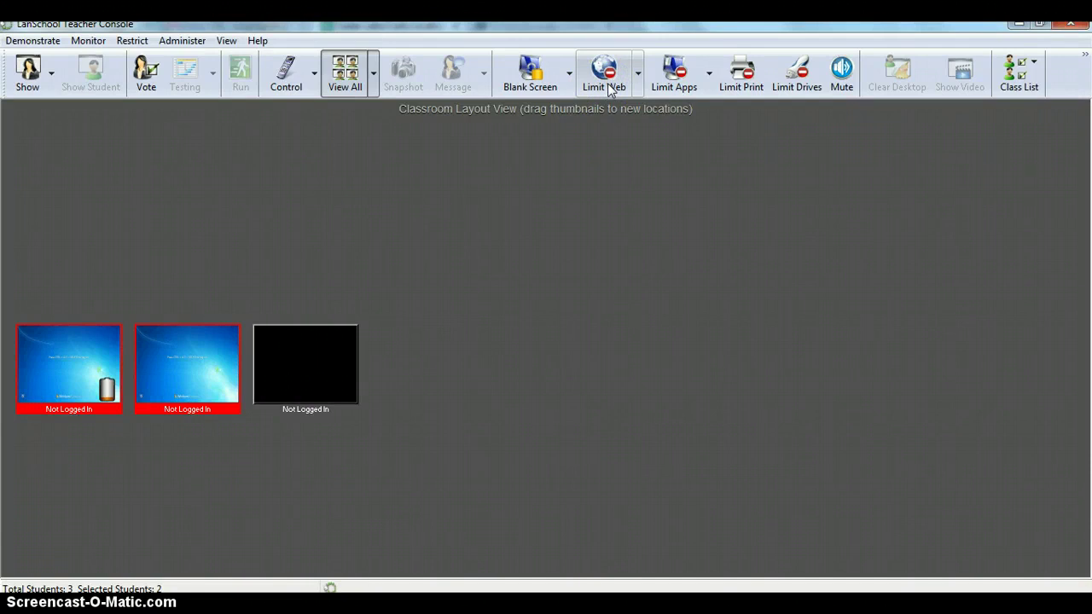
pyautogui.click(609, 90)
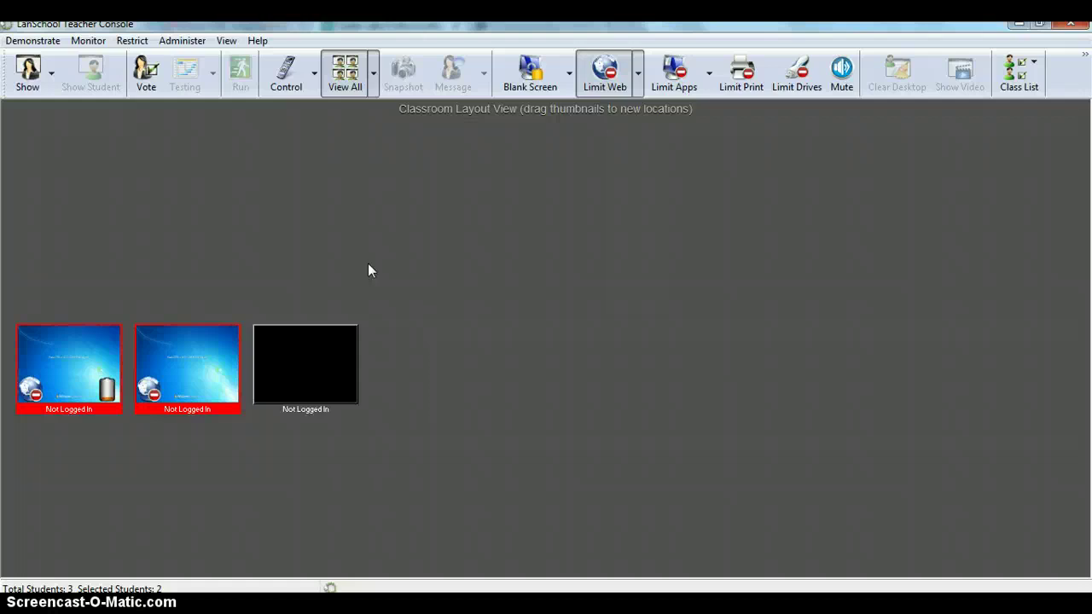
pyautogui.click(364, 294)
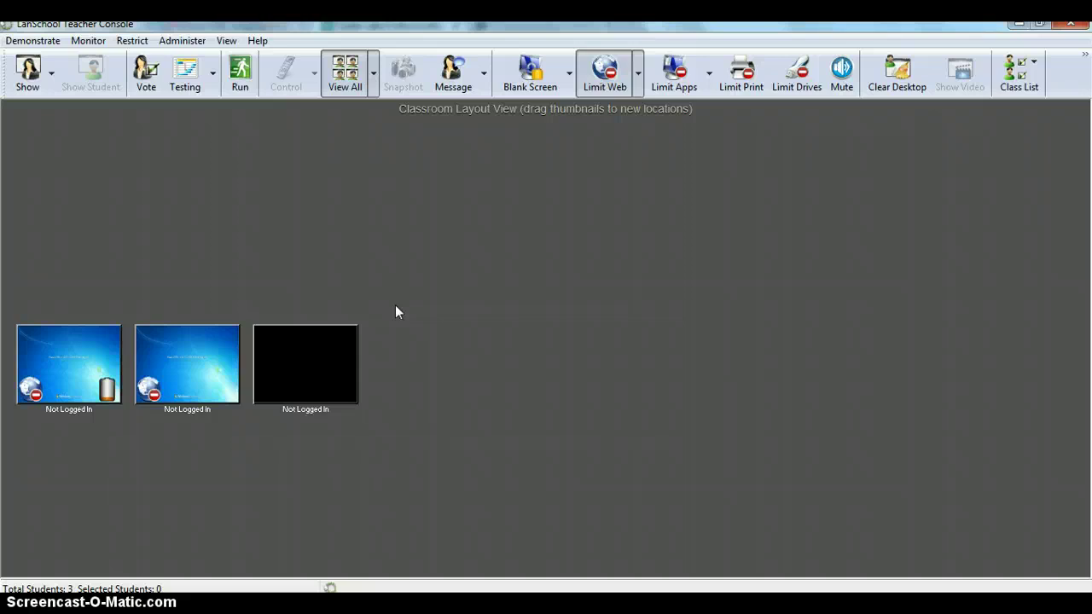
pyautogui.click(340, 342)
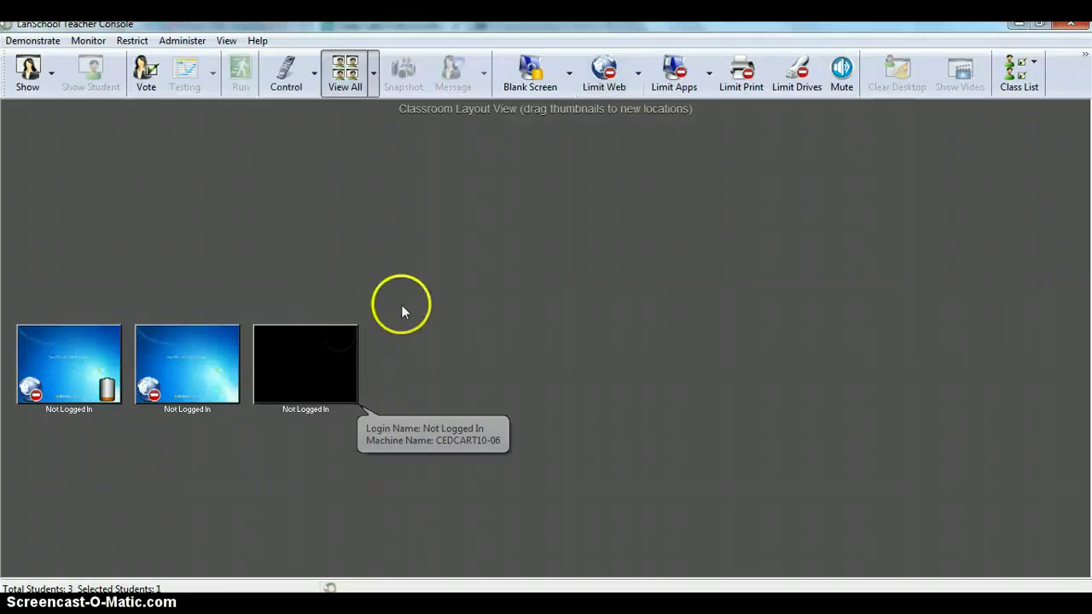
pyautogui.hotkey('ctrl', 'a')
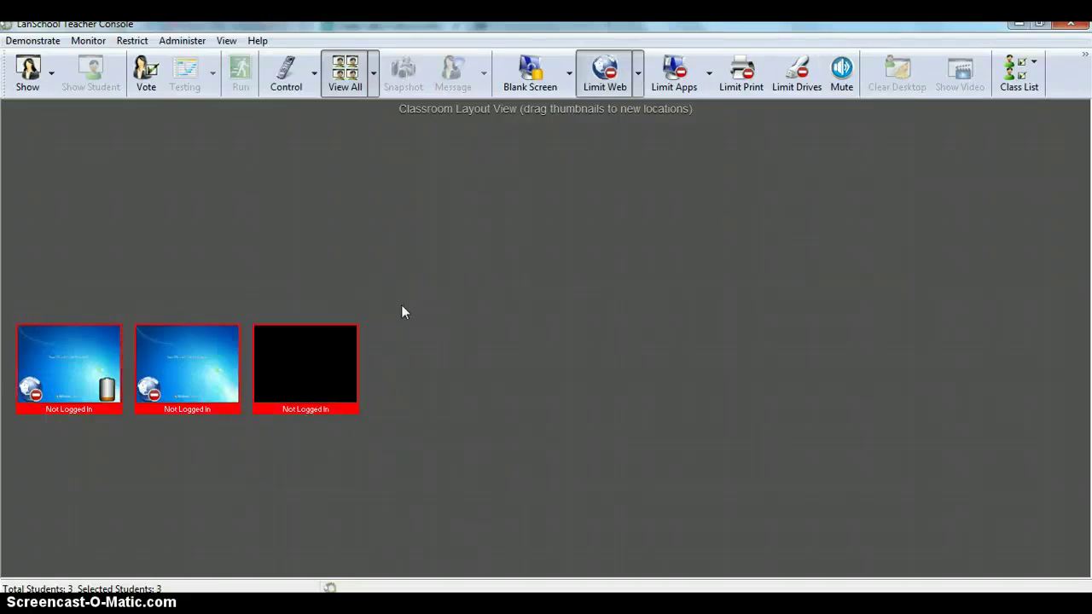
pyautogui.click(408, 315)
pyautogui.click(328, 368)
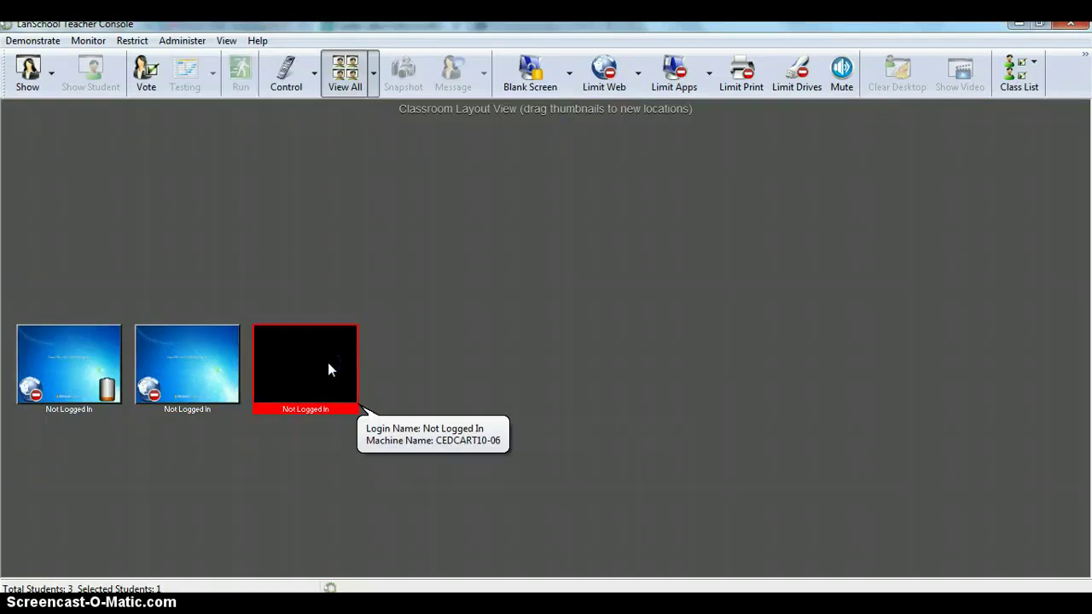
pyautogui.moveTo(328, 369); pyautogui.dragTo(237, 372)
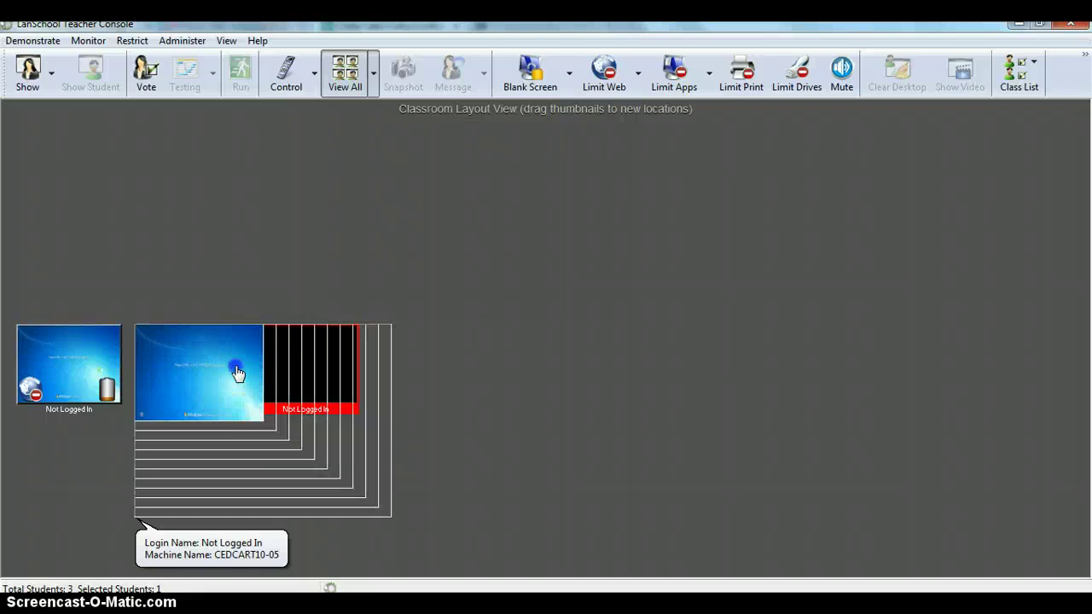
pyautogui.keyDown('ctrl'); pyautogui.click(207, 373); pyautogui.keyUp('ctrl')
pyautogui.keyDown('ctrl'); pyautogui.click(84, 355); pyautogui.keyUp('ctrl')
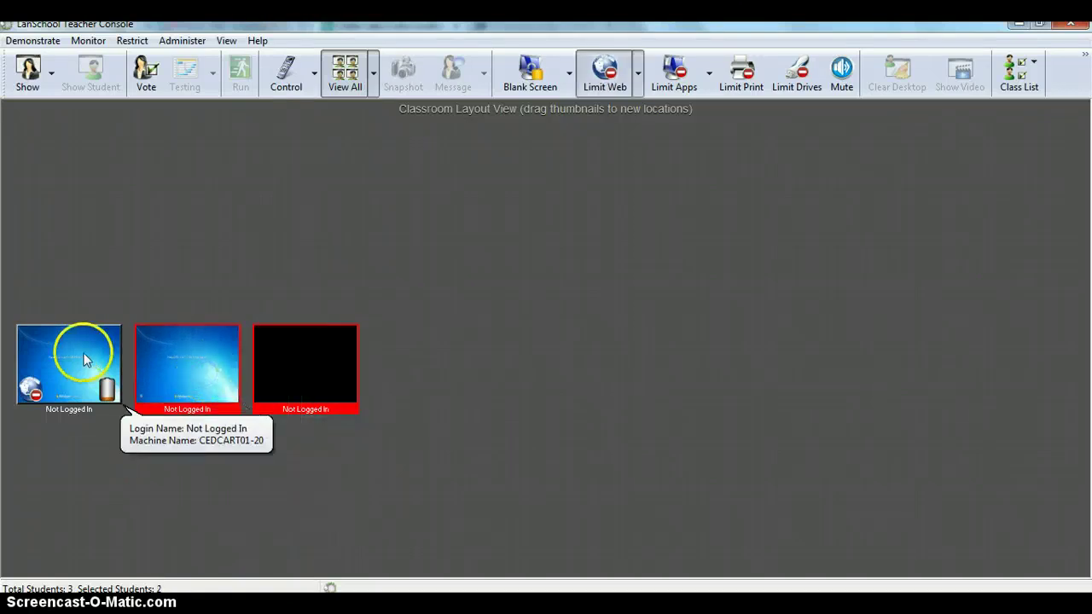
pyautogui.click(376, 355)
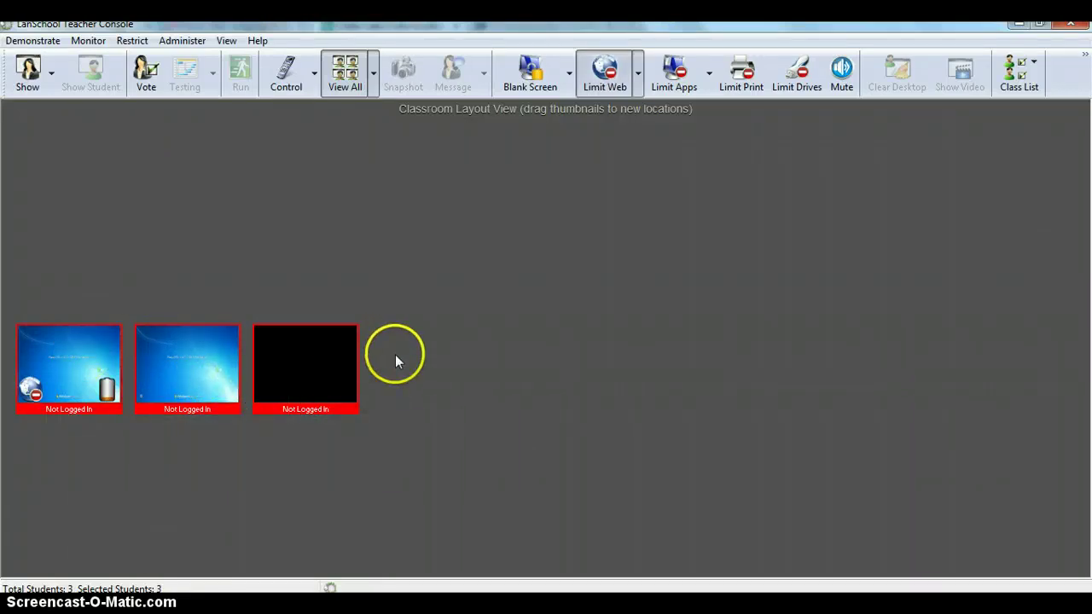
pyautogui.click(395, 354)
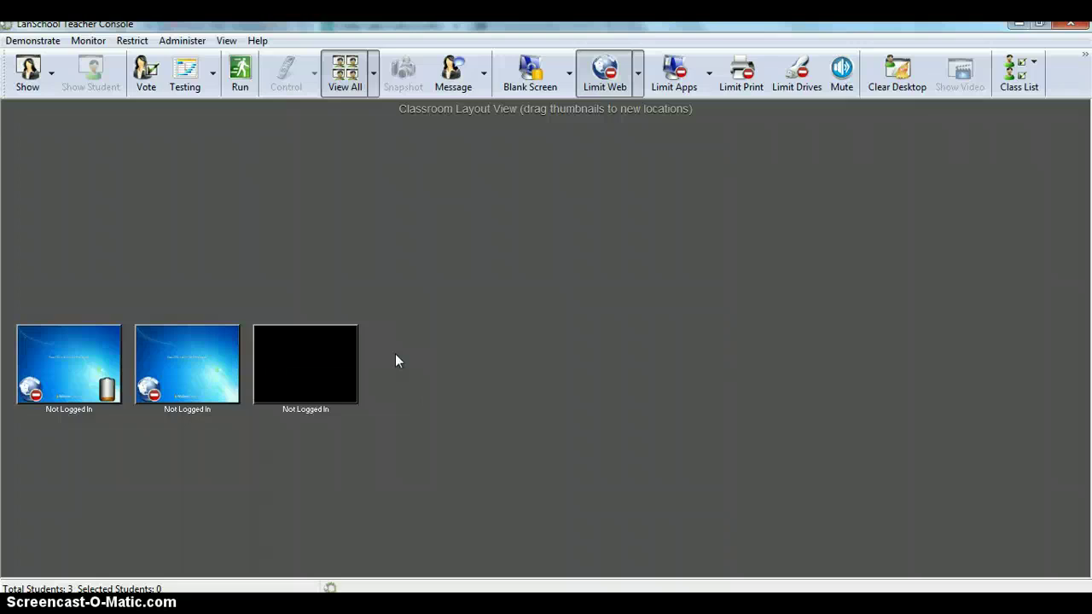
# Step: Select the second student machine and show the Control button's view and remote-control options
pyautogui.click(218, 376)
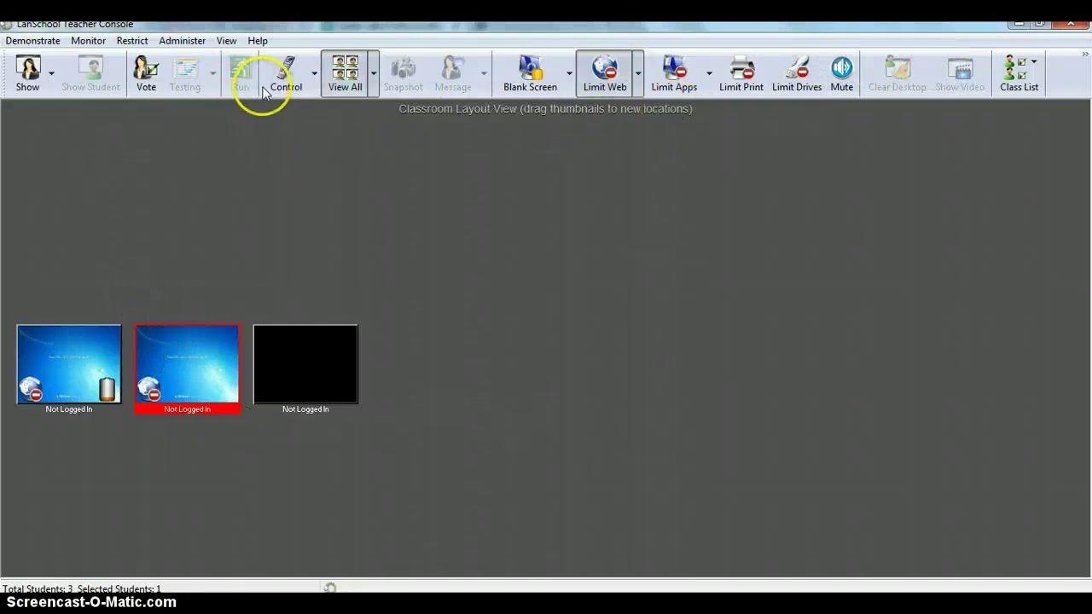
pyautogui.keyDown('ctrl'); pyautogui.click(218, 395); pyautogui.keyUp('ctrl')
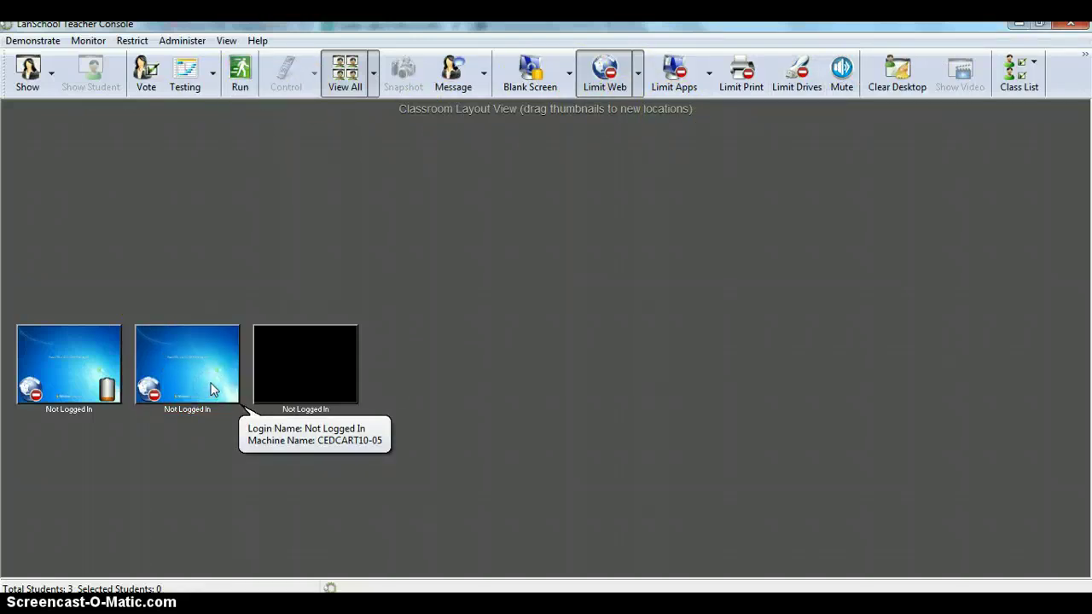
pyautogui.moveTo(209, 377)
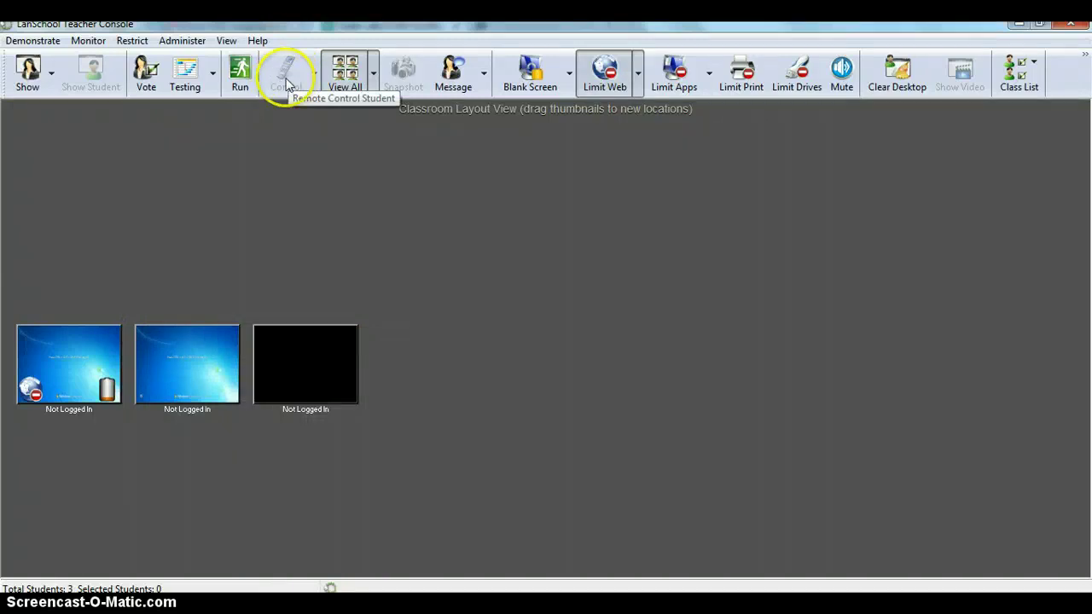
pyautogui.click(215, 378)
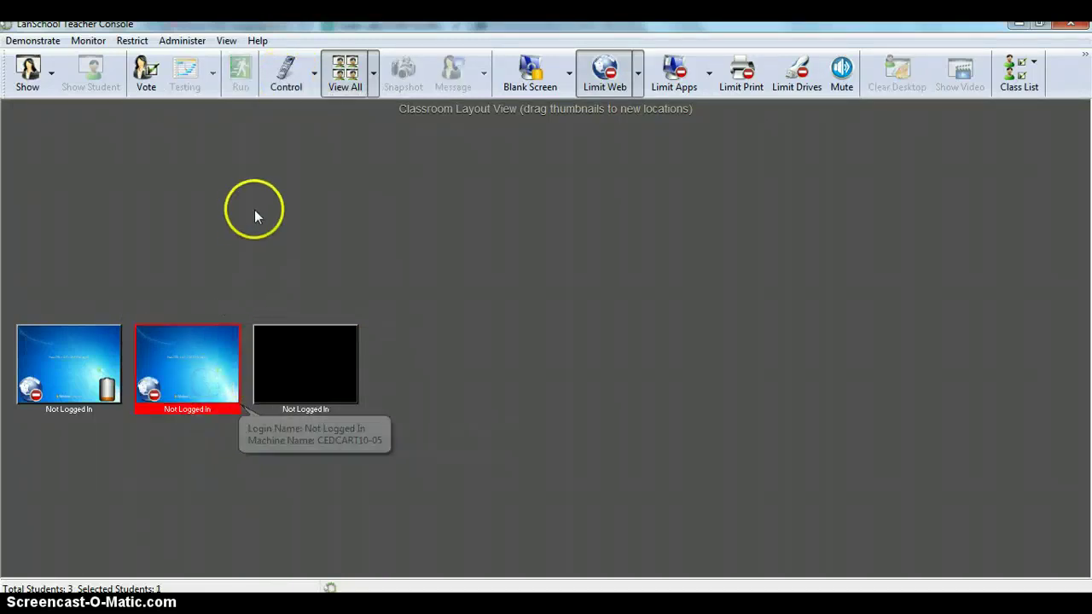
pyautogui.click(314, 75)
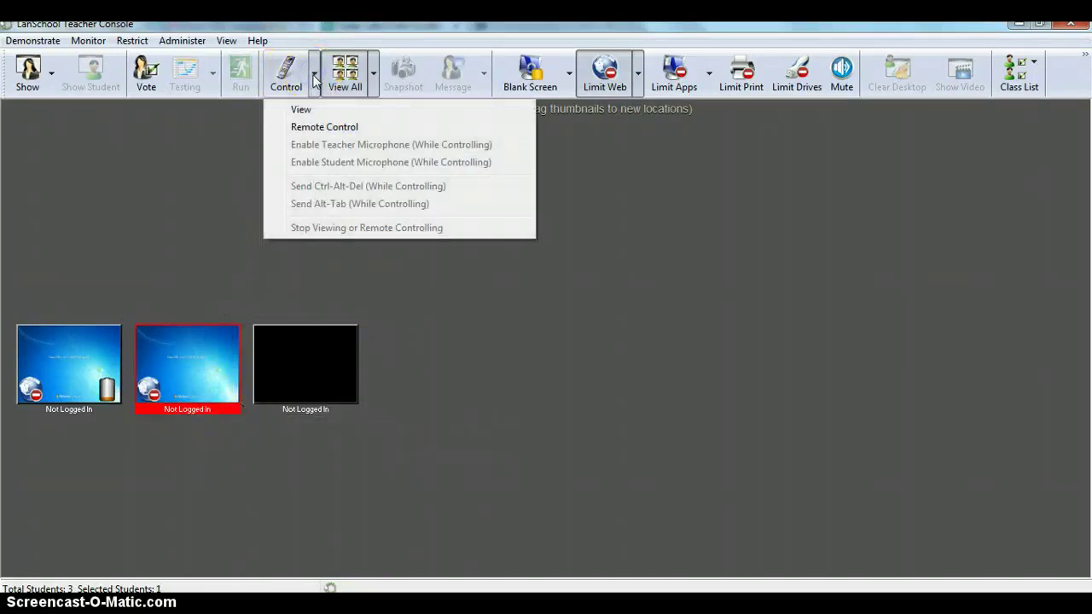
# Step: Remote-control CEDCART10-05 at its Windows 7 logon screen, then stop remote controlling
pyautogui.click(311, 127)
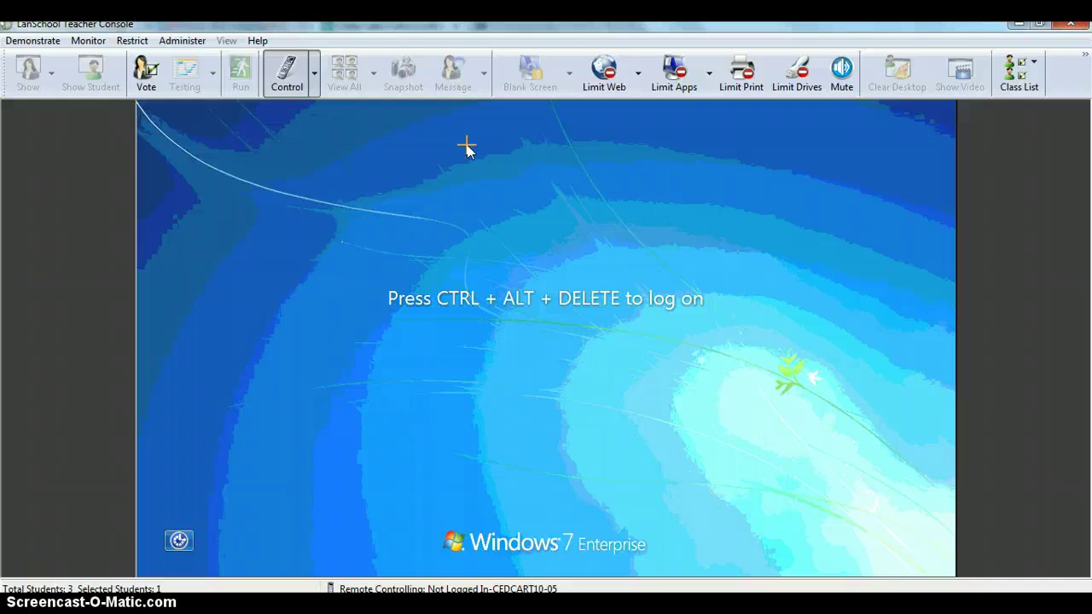
pyautogui.click(315, 92)
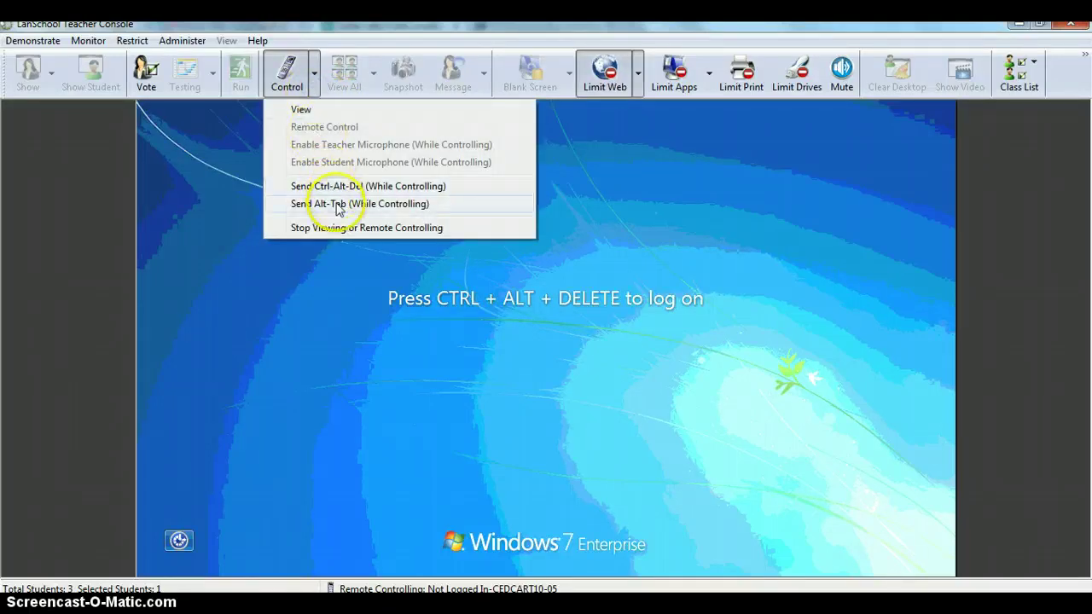
pyautogui.click(339, 229)
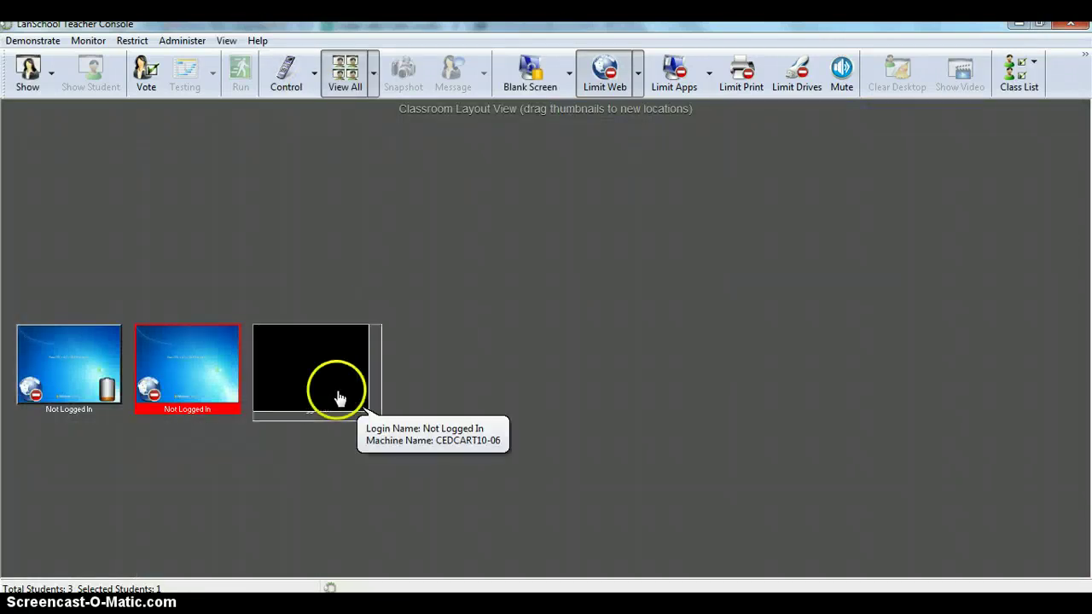
pyautogui.moveTo(338, 397)
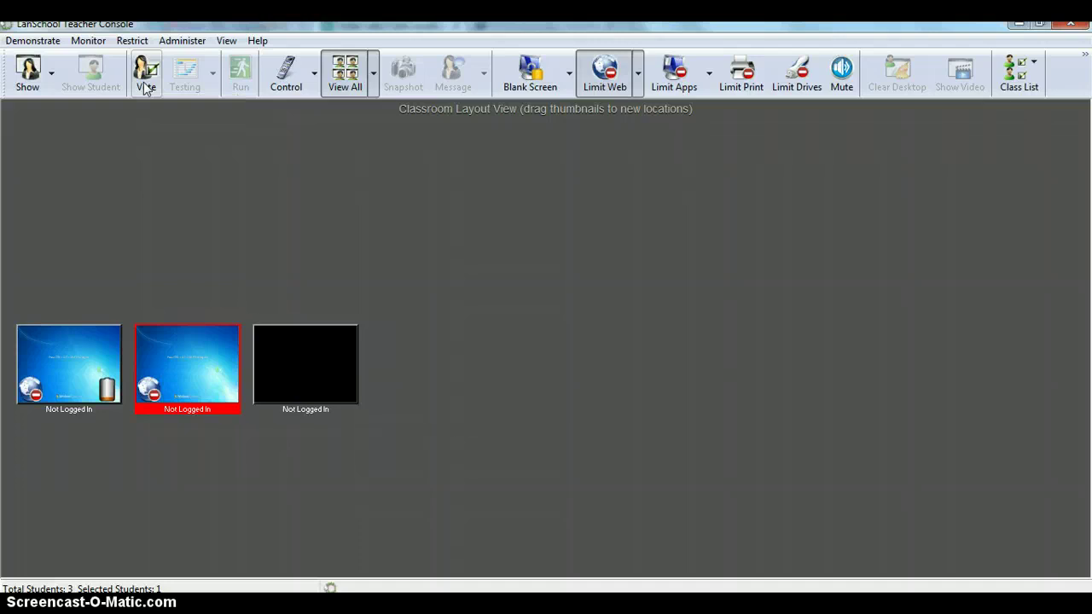
pyautogui.click(224, 192)
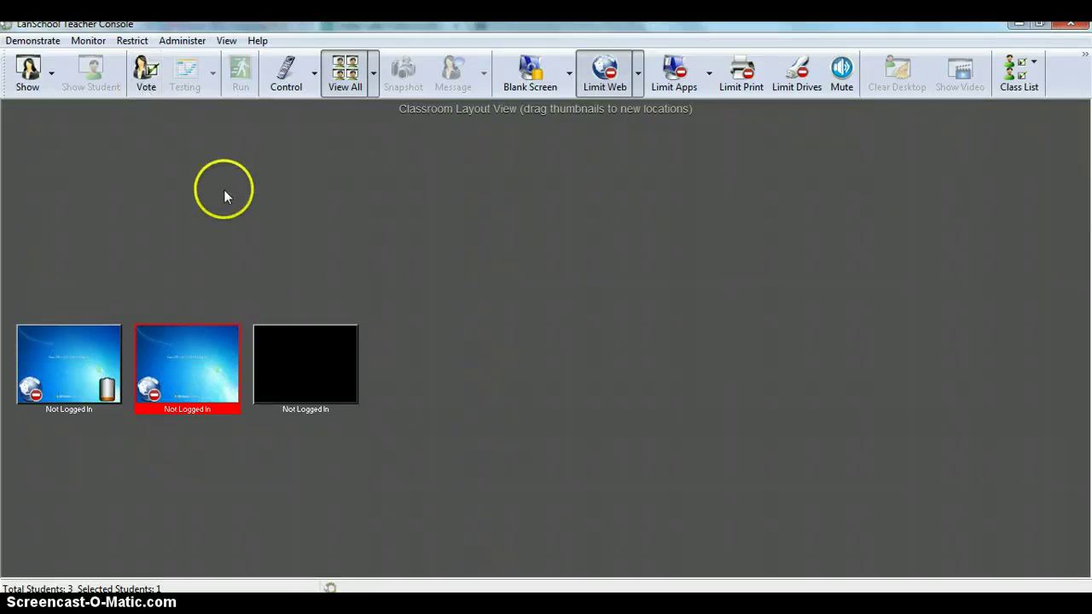